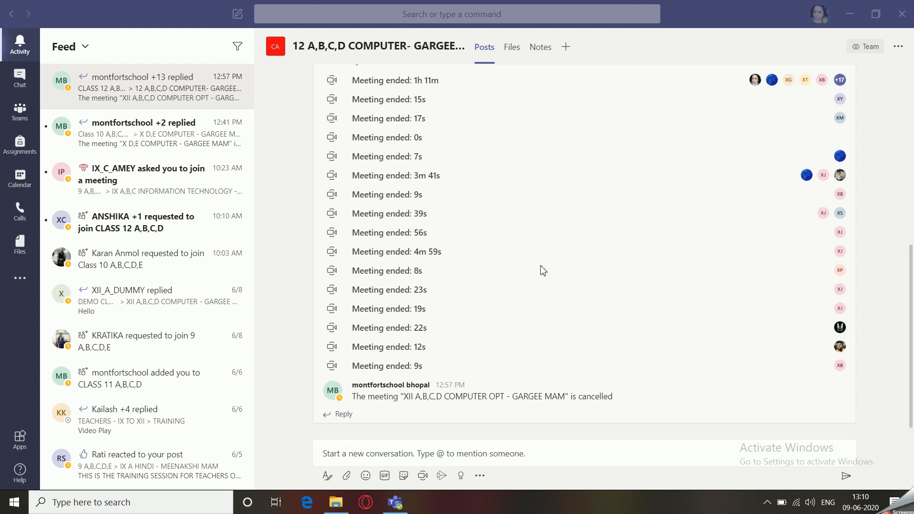
# Open the workbook "Online Time Table Class IX to XII 2020 - Copy" from the MICROSOFT TEAMS folder on Local Disk (D:)
pyautogui.click(333, 507)
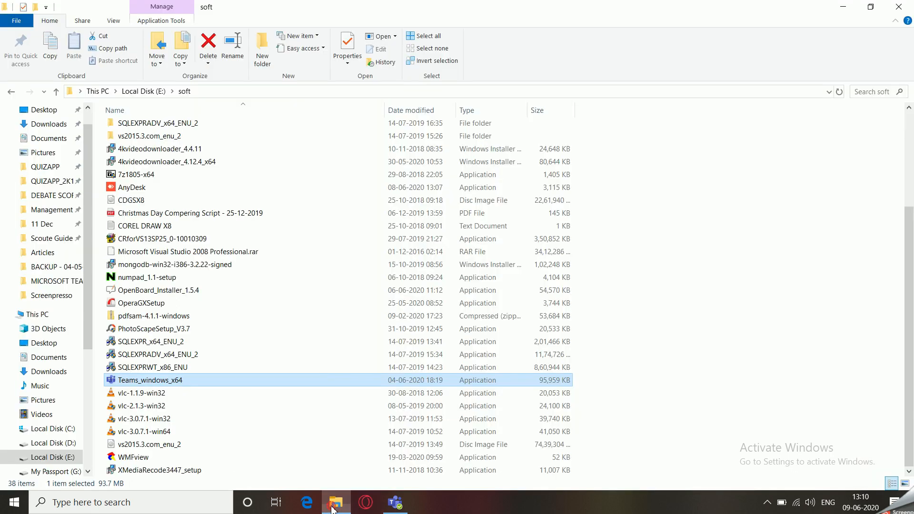
pyautogui.click(47, 444)
pyautogui.doubleClick(146, 208)
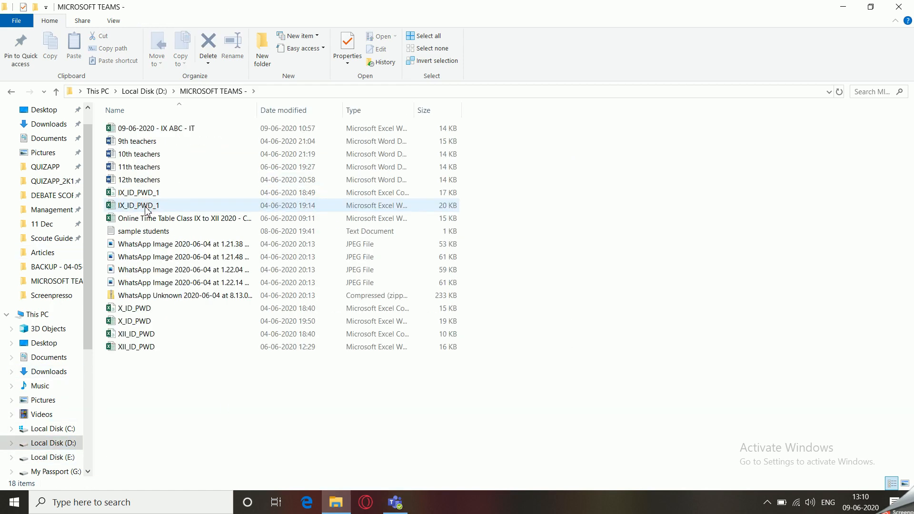
pyautogui.doubleClick(147, 218)
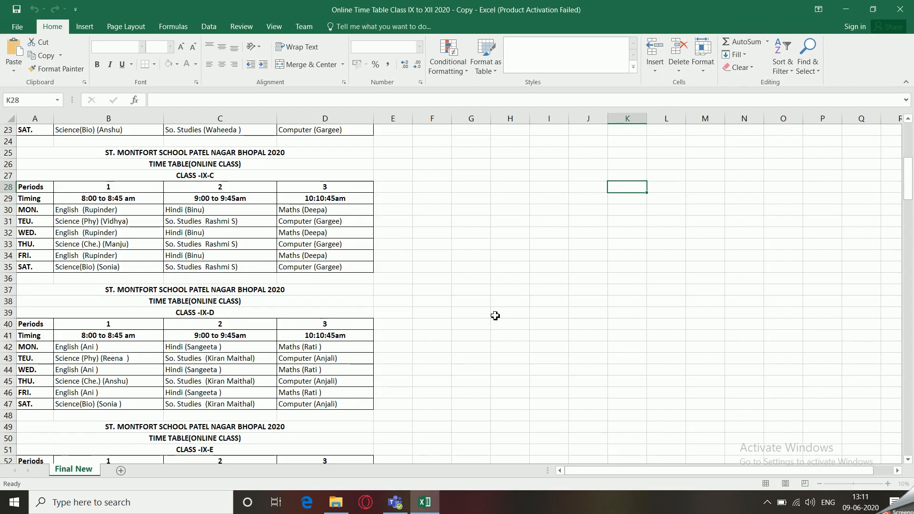
pyautogui.click(574, 369)
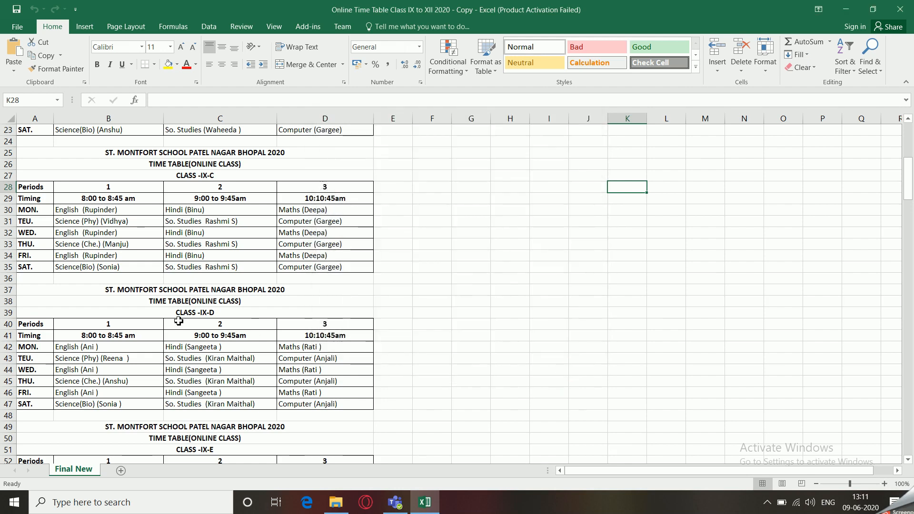
# Examine the Class IX-A timetable at 175% zoom, checking on which days the Computer periods fall
pyautogui.keyDown('ctrl'); pyautogui.scroll(4, 179, 321); pyautogui.keyUp('ctrl')
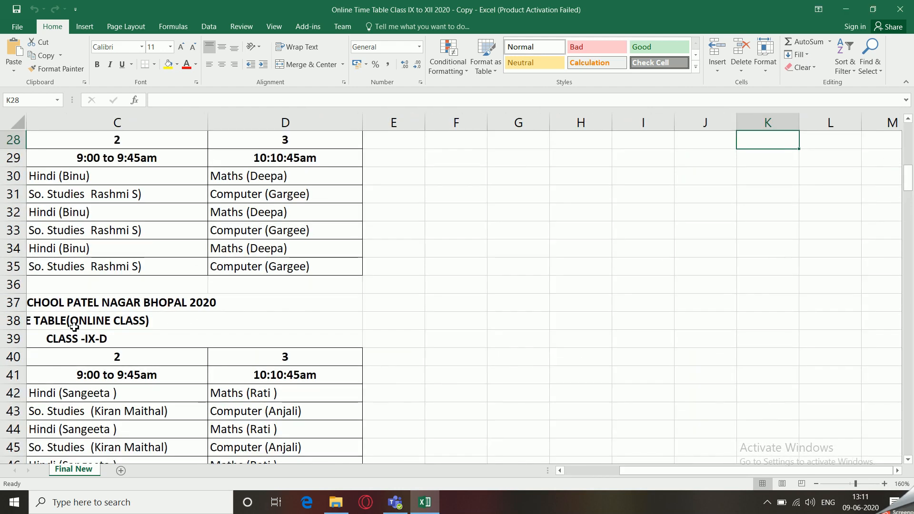
pyautogui.moveTo(649, 472); pyautogui.dragTo(576, 472)
pyautogui.keyDown('ctrl'); pyautogui.scroll(1, 496, 407); pyautogui.keyUp('ctrl')
pyautogui.scroll(9, 496, 407)
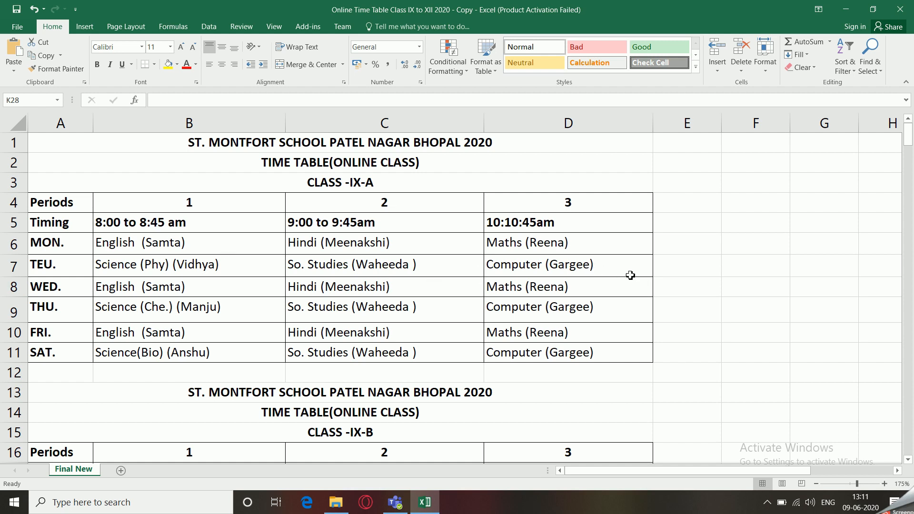
pyautogui.click(600, 272)
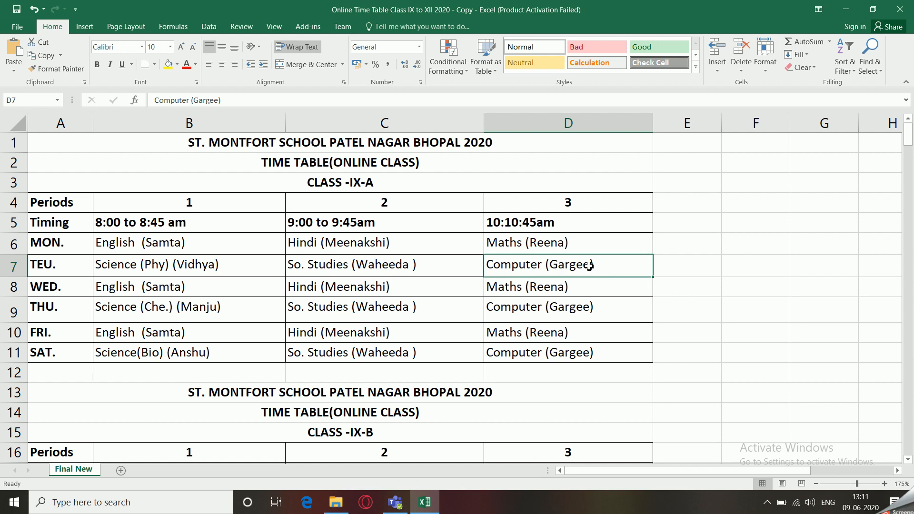
pyautogui.click(588, 308)
pyautogui.click(588, 355)
pyautogui.click(581, 261)
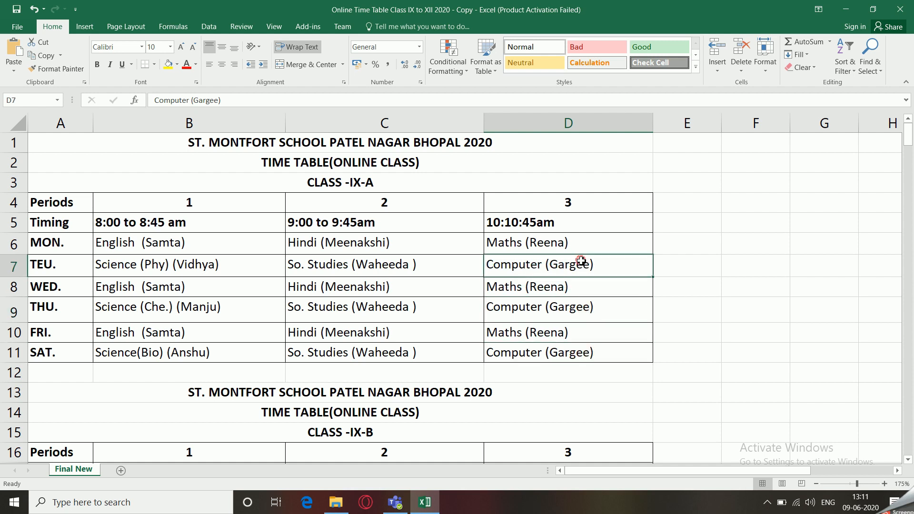
pyautogui.keyDown('ctrl'); pyautogui.click(572, 309); pyautogui.keyUp('ctrl')
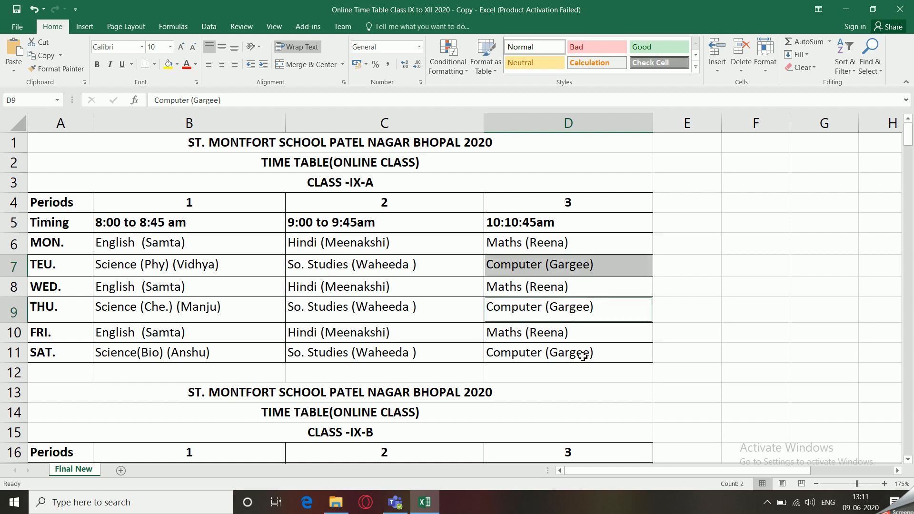
pyautogui.keyDown('ctrl'); pyautogui.click(586, 353); pyautogui.keyUp('ctrl')
pyautogui.click(698, 353)
# Fill the three Computer period cells of the Class IX-A timetable (D7, D9 and D11) with yellow
pyautogui.click(577, 266)
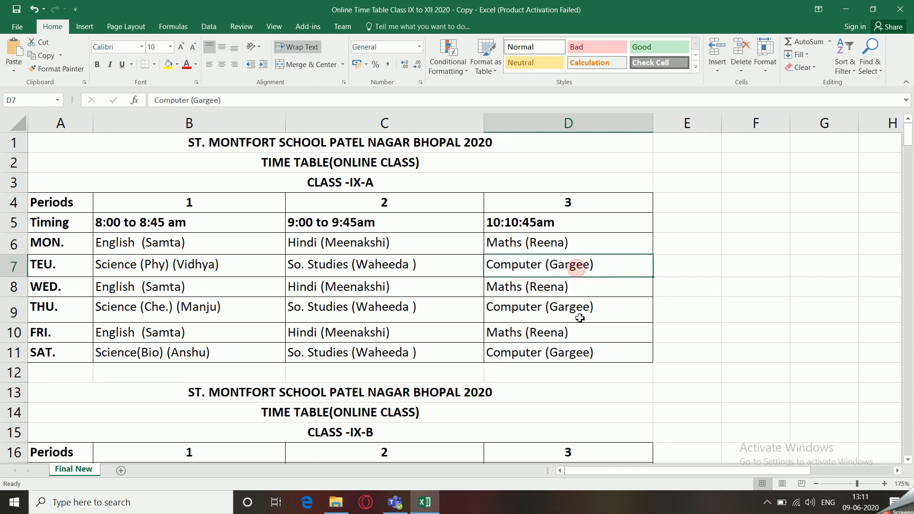
pyautogui.keyDown('ctrl'); pyautogui.click(581, 311); pyautogui.keyUp('ctrl')
pyautogui.keyDown('ctrl'); pyautogui.click(580, 352); pyautogui.keyUp('ctrl')
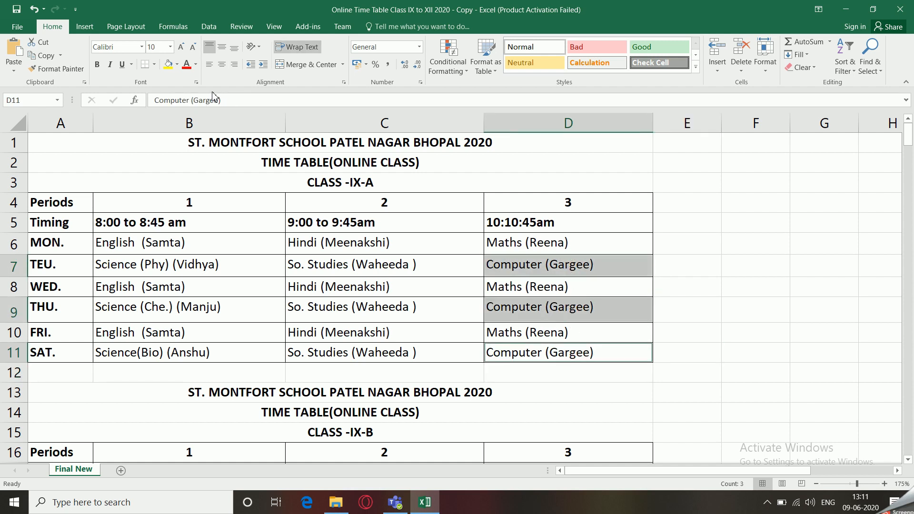
pyautogui.click(168, 64)
pyautogui.click(757, 335)
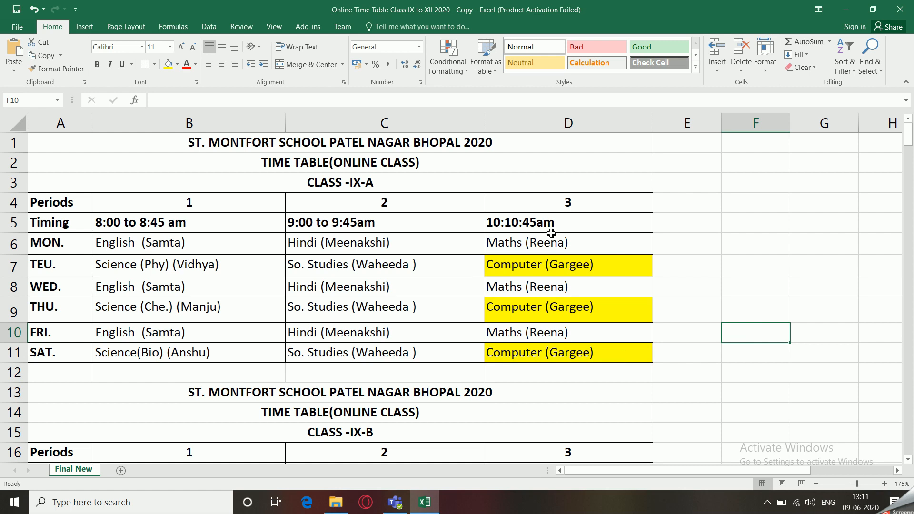
# Correct the period 3 timing of Class IX-A in cell D5 to "10:00 to 10:45am"
pyautogui.doubleClick(518, 223)
pyautogui.press('Right')
pyautogui.press('BackSpace')
pyautogui.press('BackSpace')
pyautogui.press('BackSpace')
pyautogui.write('00 to ')
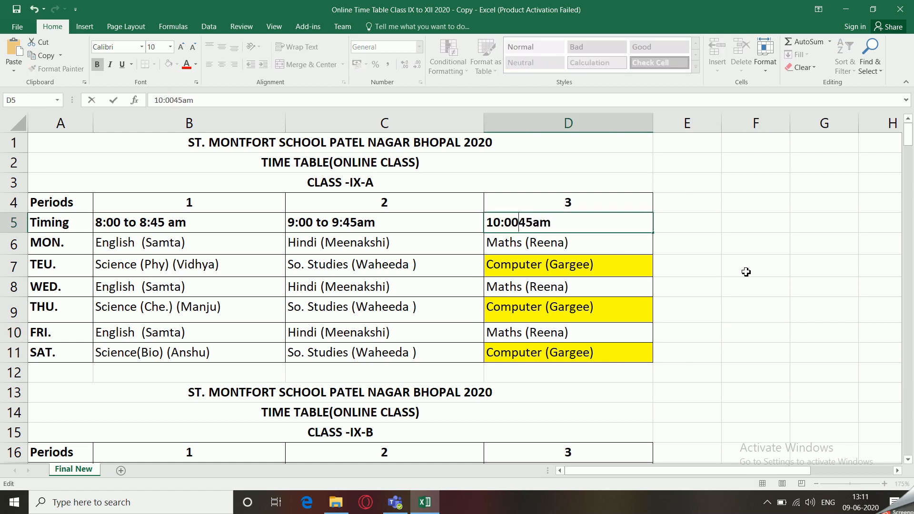
pyautogui.write('10:')
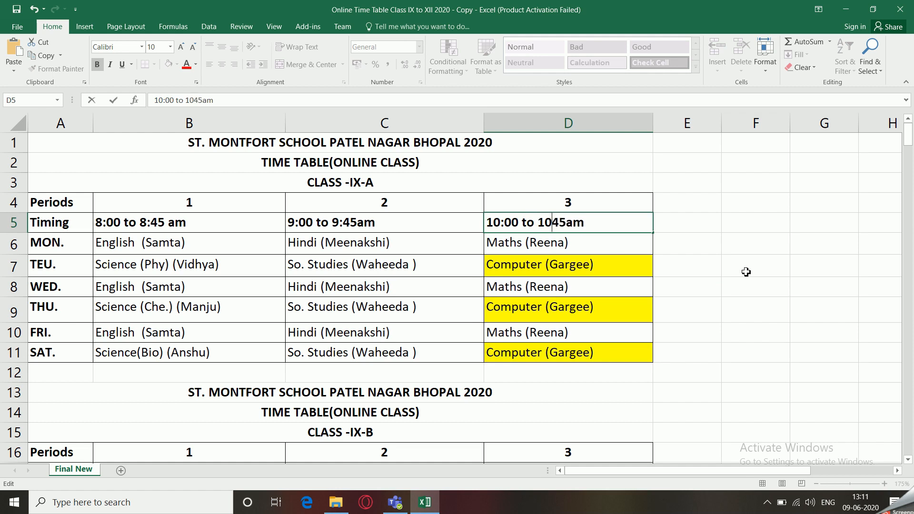
pyautogui.press('Return')
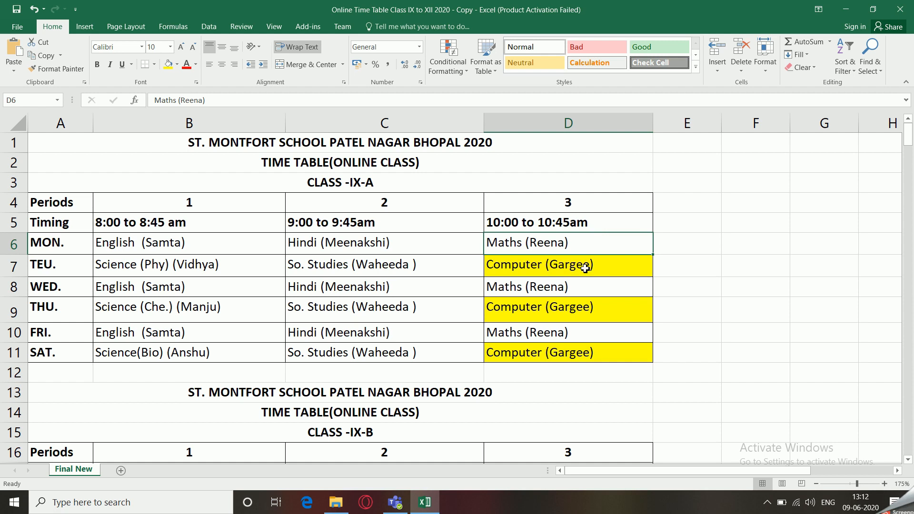
# Correct the Tuesday label of the Class IX-A timetable in cell A7 to "TUE."
pyautogui.click(55, 268)
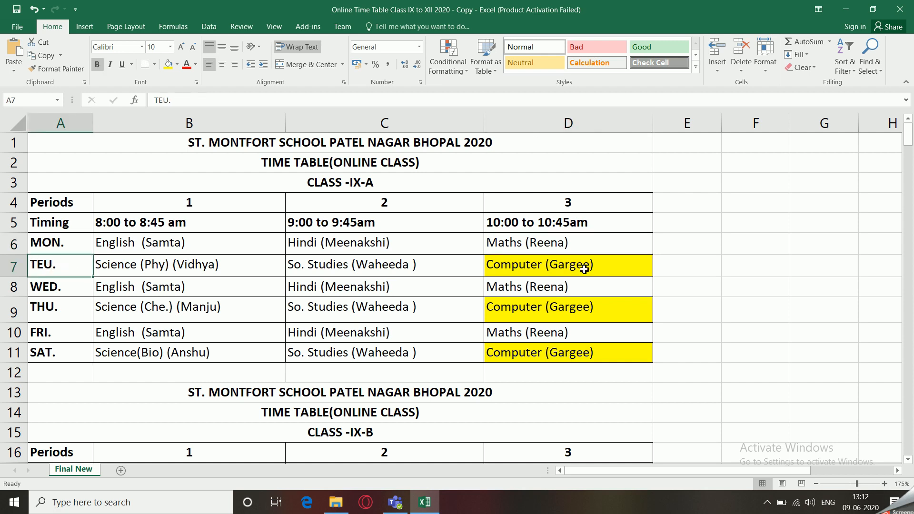
pyautogui.write('t')
pyautogui.press('BackSpace')
pyautogui.write('TUE.')
pyautogui.press('Return')
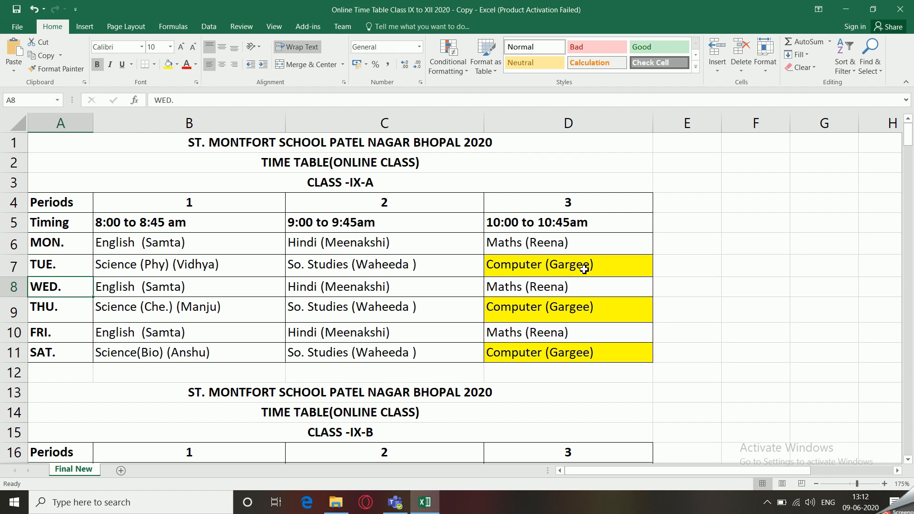
# Fill the TUE., THU. and SAT. labels and the period 3 timing cell of Class IX-A with yellow
pyautogui.click(30, 267)
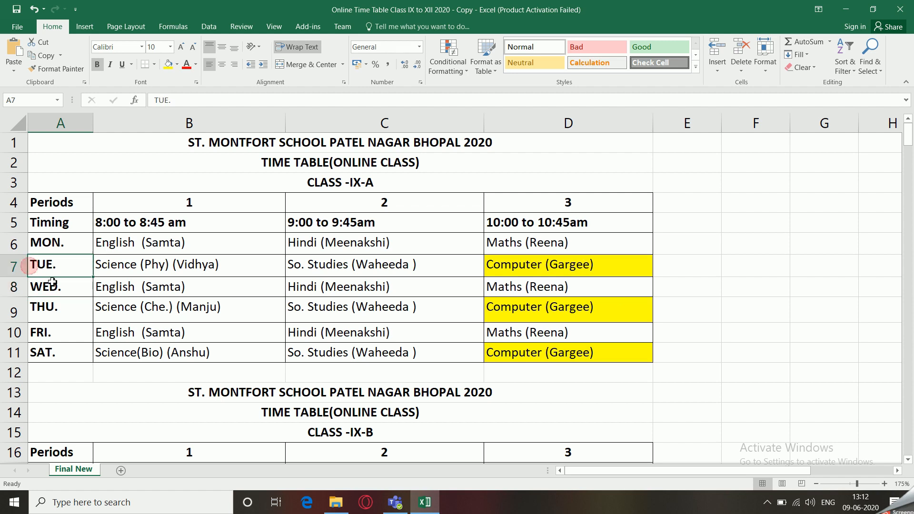
pyautogui.keyDown('ctrl'); pyautogui.click(52, 310); pyautogui.keyUp('ctrl')
pyautogui.keyDown('ctrl'); pyautogui.click(53, 354); pyautogui.keyUp('ctrl')
pyautogui.click(168, 65)
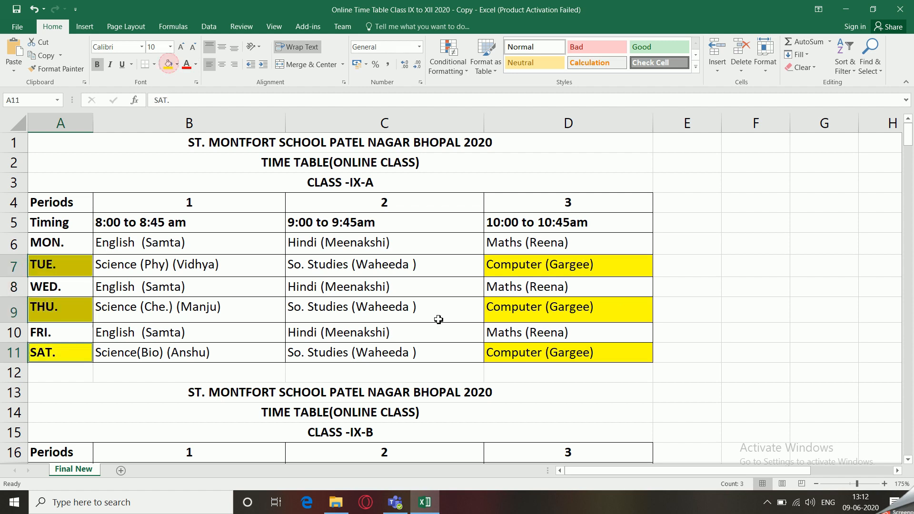
pyautogui.click(715, 314)
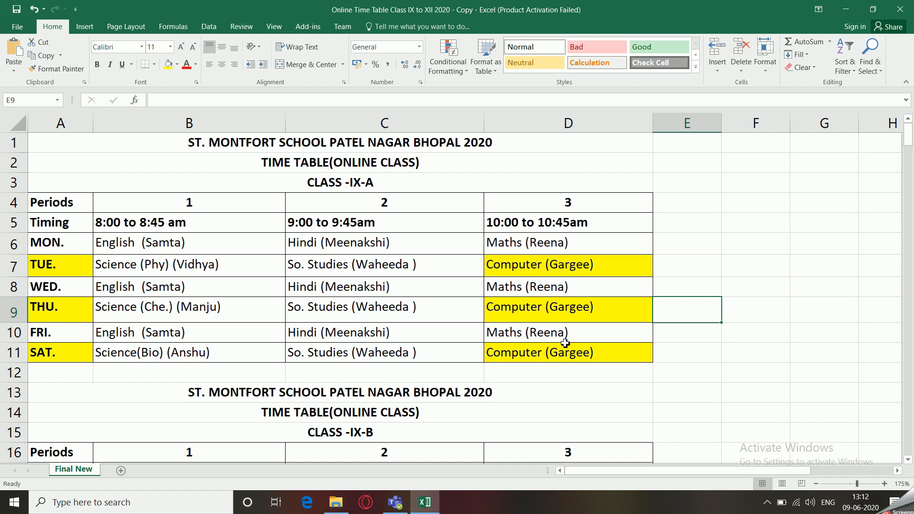
pyautogui.click(538, 220)
pyautogui.click(167, 64)
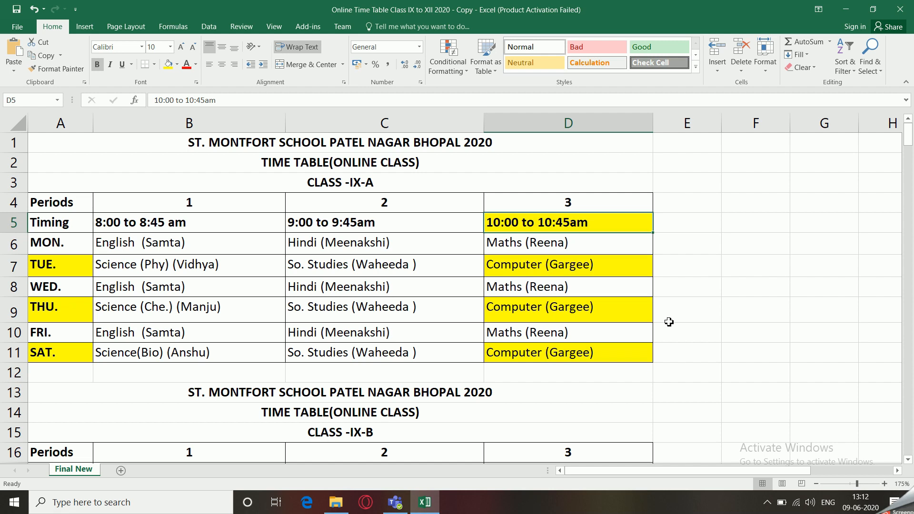
# Fill the three Computer period cells and their Tuesday, Thursday and Saturday labels in the Class IX-B timetable with yellow
pyautogui.scroll(-4, 670, 322)
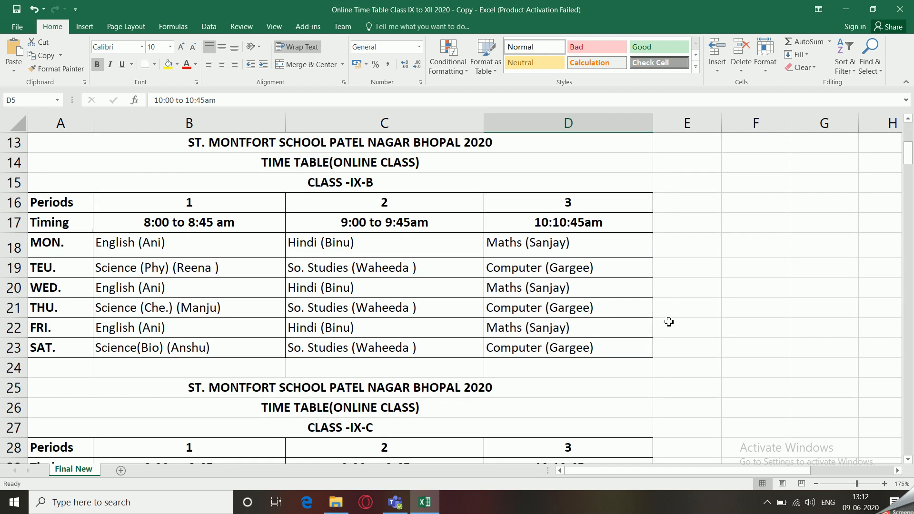
pyautogui.click(329, 189)
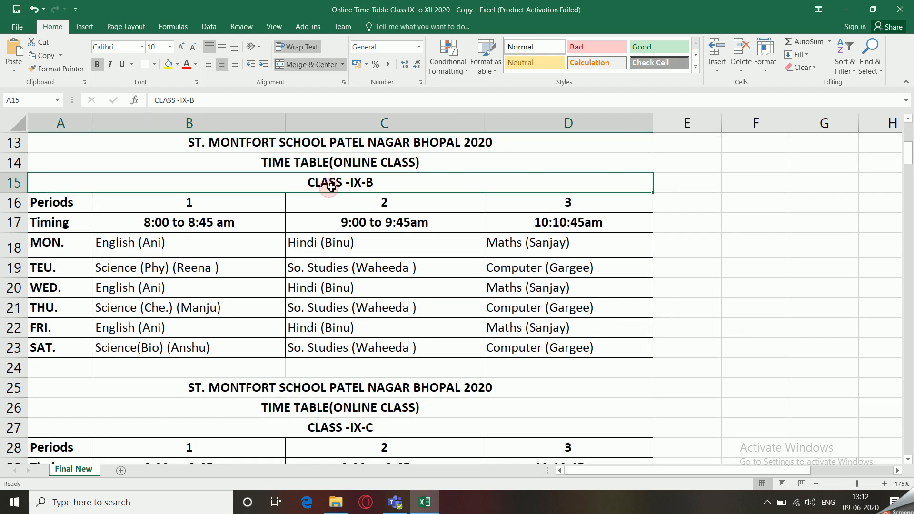
pyautogui.click(533, 263)
pyautogui.keyDown('ctrl'); pyautogui.click(557, 311); pyautogui.keyUp('ctrl')
pyautogui.keyDown('ctrl'); pyautogui.click(558, 351); pyautogui.keyUp('ctrl')
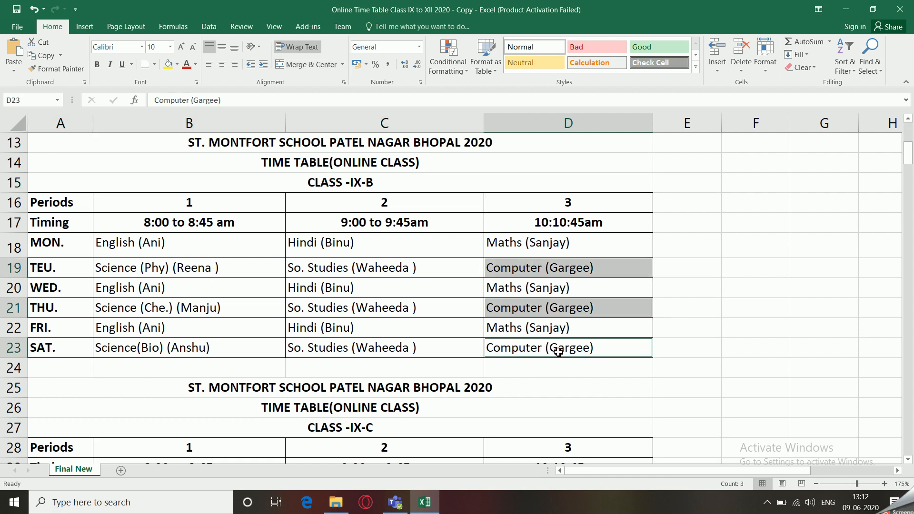
pyautogui.keyDown('ctrl'); pyautogui.click(58, 266); pyautogui.keyUp('ctrl')
pyautogui.keyDown('ctrl'); pyautogui.click(53, 307); pyautogui.keyUp('ctrl')
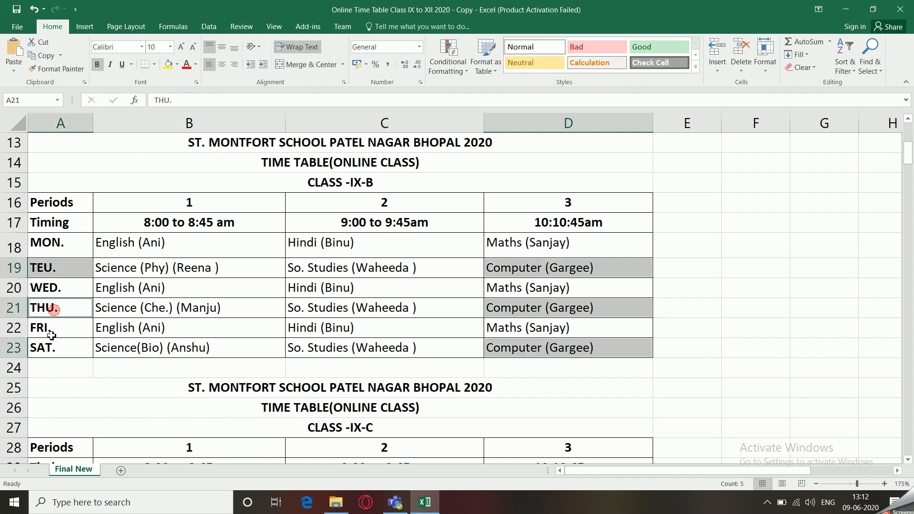
pyautogui.keyDown('ctrl'); pyautogui.click(47, 350); pyautogui.keyUp('ctrl')
pyautogui.click(168, 65)
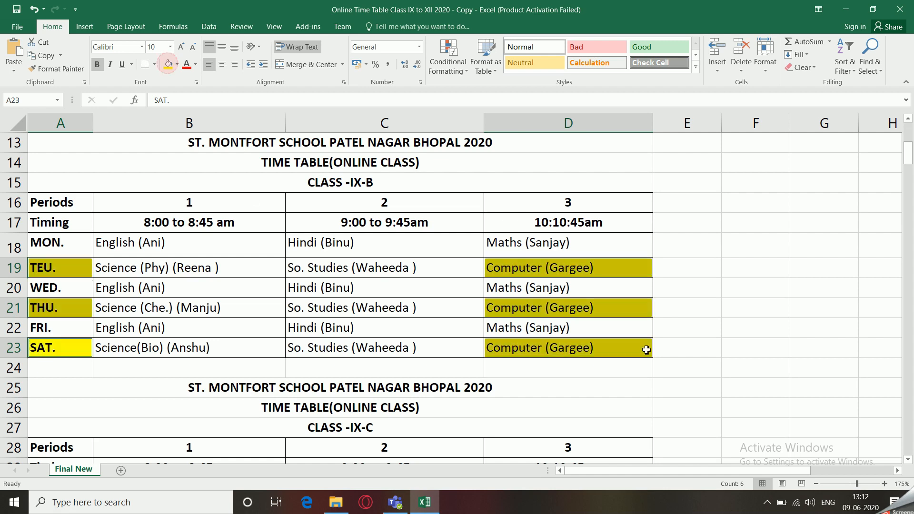
pyautogui.click(755, 365)
# Fill the three Computer period cells and their day labels in the Class IX-C timetable with yellow
pyautogui.scroll(-4, 608, 334)
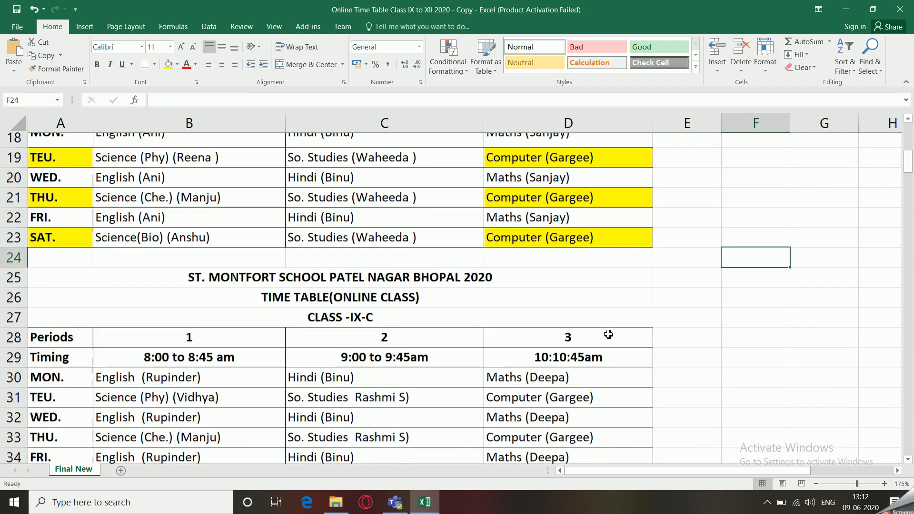
pyautogui.click(567, 269)
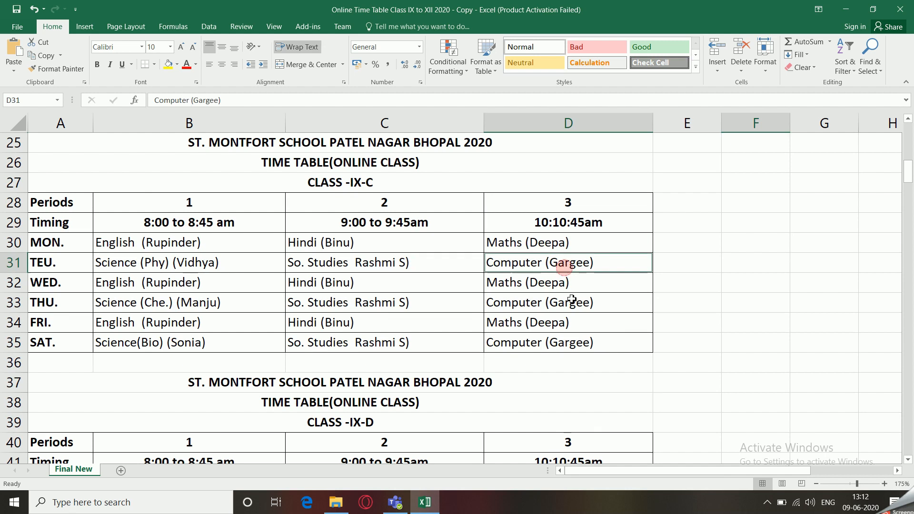
pyautogui.keyDown('ctrl'); pyautogui.click(574, 305); pyautogui.keyUp('ctrl')
pyautogui.keyDown('ctrl'); pyautogui.click(575, 341); pyautogui.keyUp('ctrl')
pyautogui.keyDown('ctrl'); pyautogui.click(54, 263); pyautogui.keyUp('ctrl')
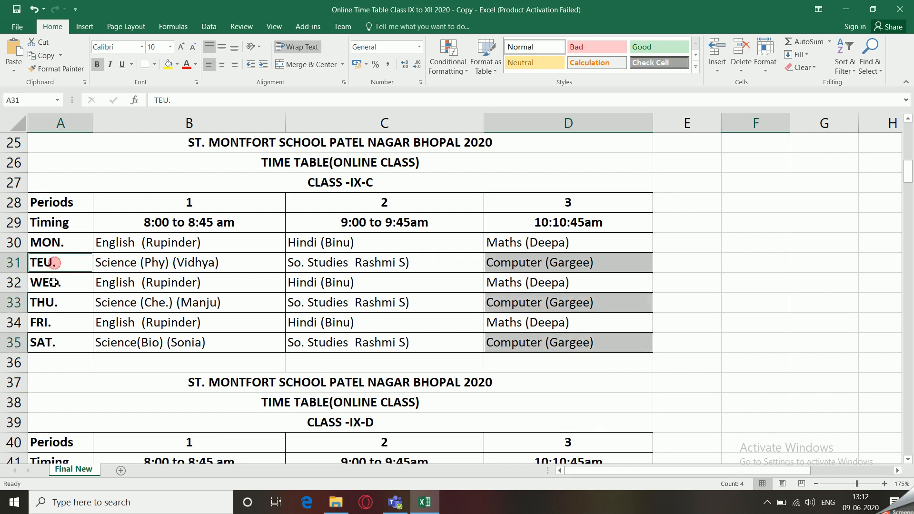
pyautogui.keyDown('ctrl'); pyautogui.click(50, 303); pyautogui.keyUp('ctrl')
pyautogui.keyDown('ctrl'); pyautogui.click(42, 342); pyautogui.keyUp('ctrl')
pyautogui.click(169, 64)
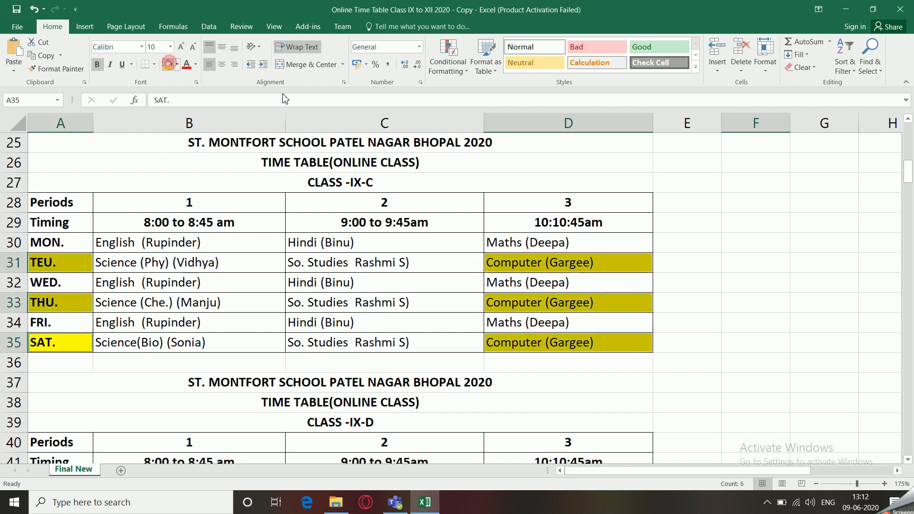
pyautogui.click(741, 302)
# Remove the stray yellow fill from the empty cell F24 by setting it to No Fill
pyautogui.scroll(7, 698, 334)
pyautogui.scroll(-3, 691, 348)
pyautogui.click(771, 366)
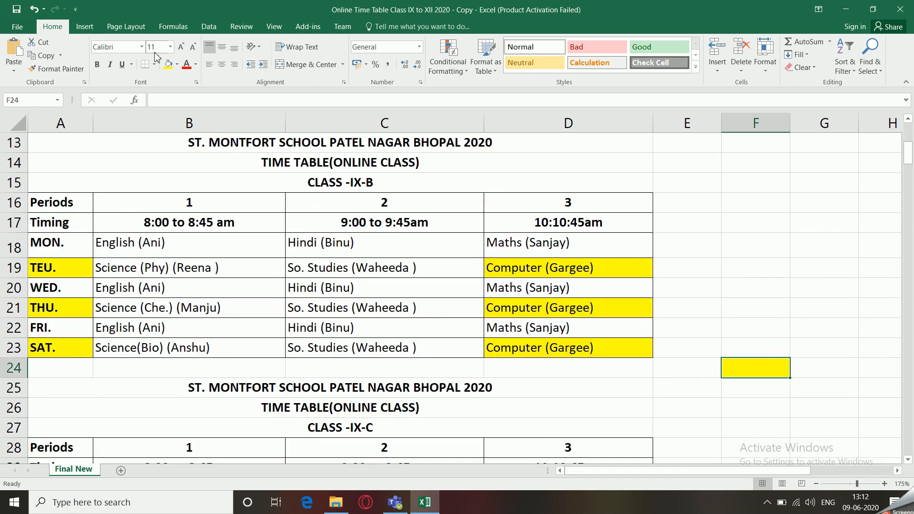
pyautogui.click(177, 65)
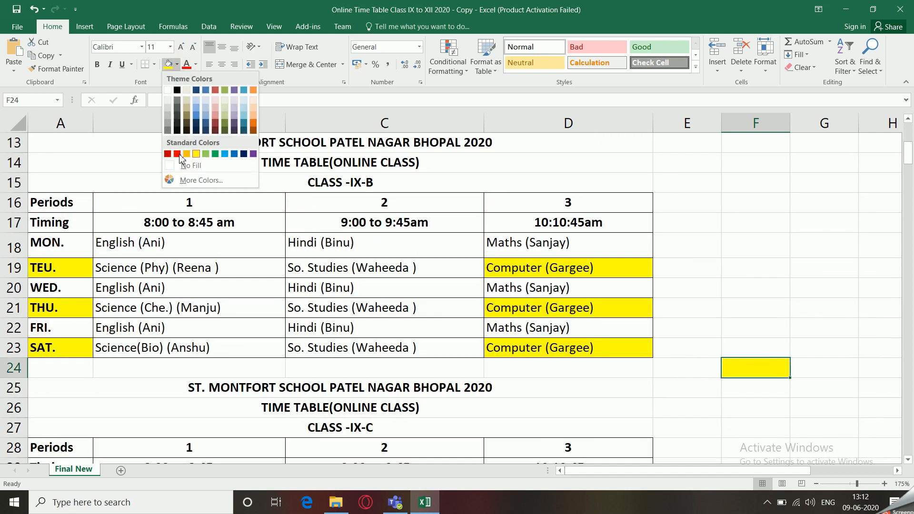
pyautogui.click(181, 164)
pyautogui.click(806, 297)
# Enter the combined classes "IX A,B,C" in cell E4, beside the period 3 header of the Class IX-A timetable
pyautogui.scroll(4, 684, 347)
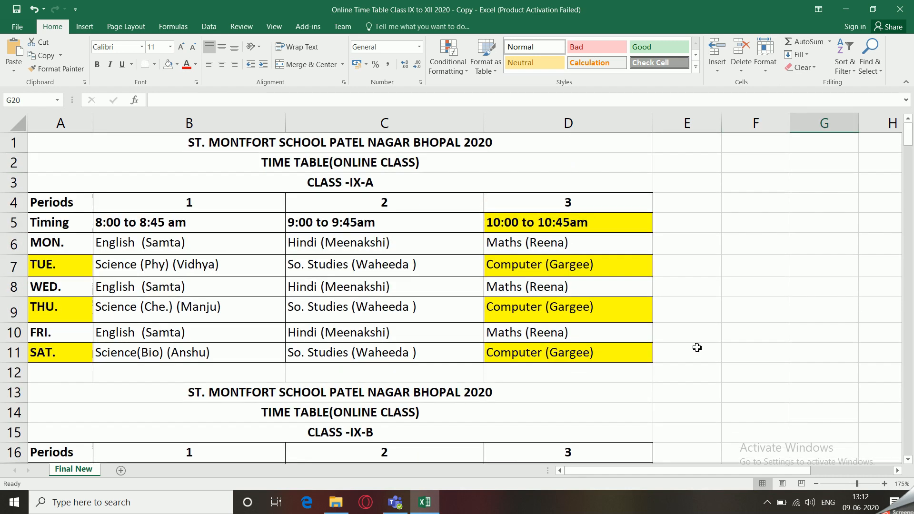
pyautogui.click(693, 202)
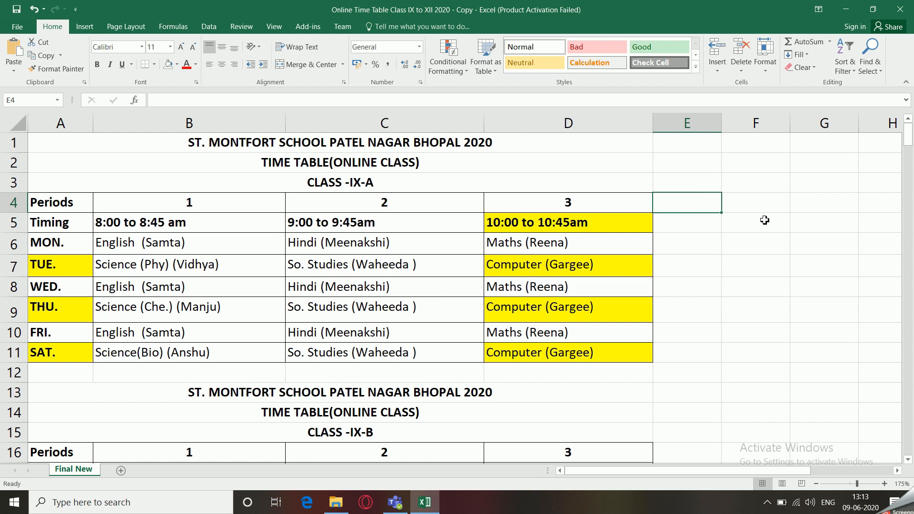
pyautogui.write('IX A')
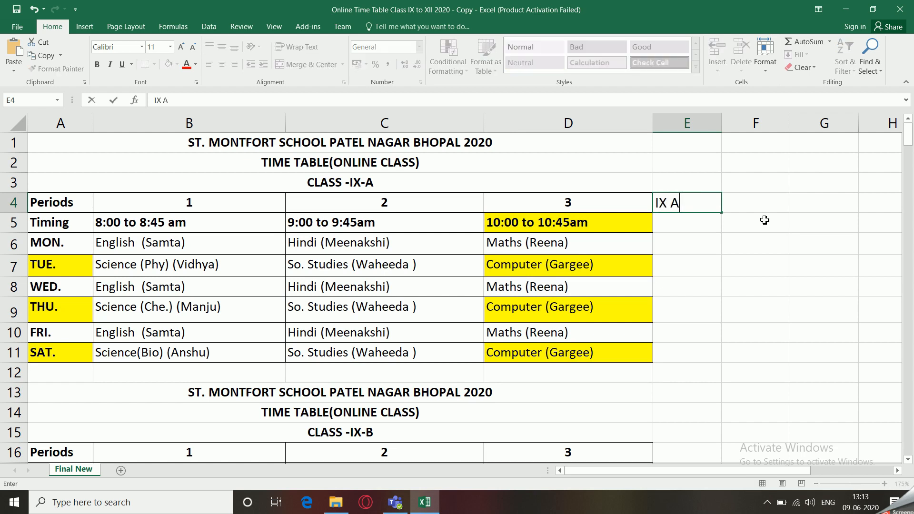
pyautogui.press('Return')
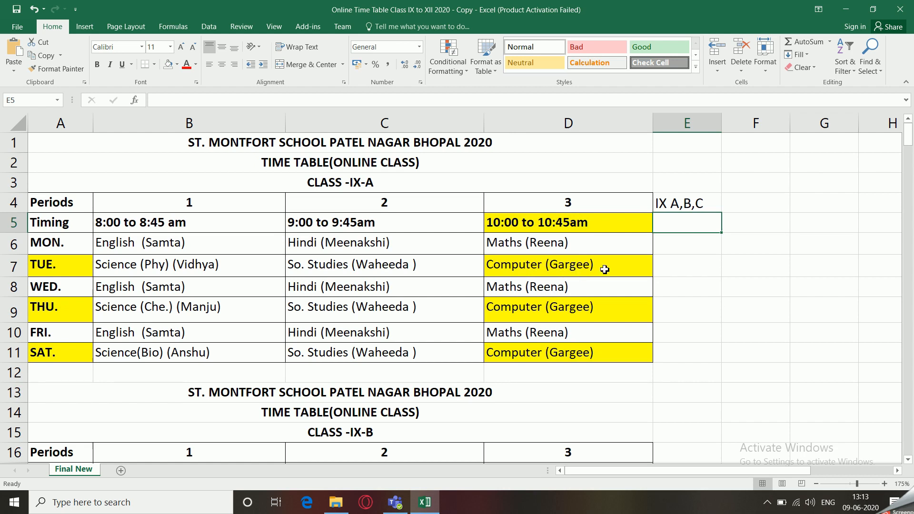
pyautogui.click(690, 318)
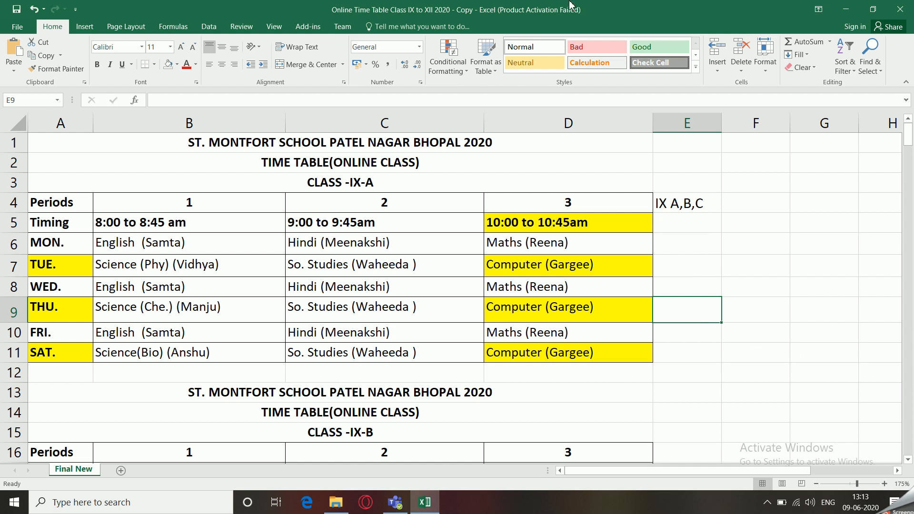
# Arrange the timetable workbook and Microsoft Teams side by side, with Excel on the right half of the screen
pyautogui.moveTo(600, 3); pyautogui.dragTo(913, 468)
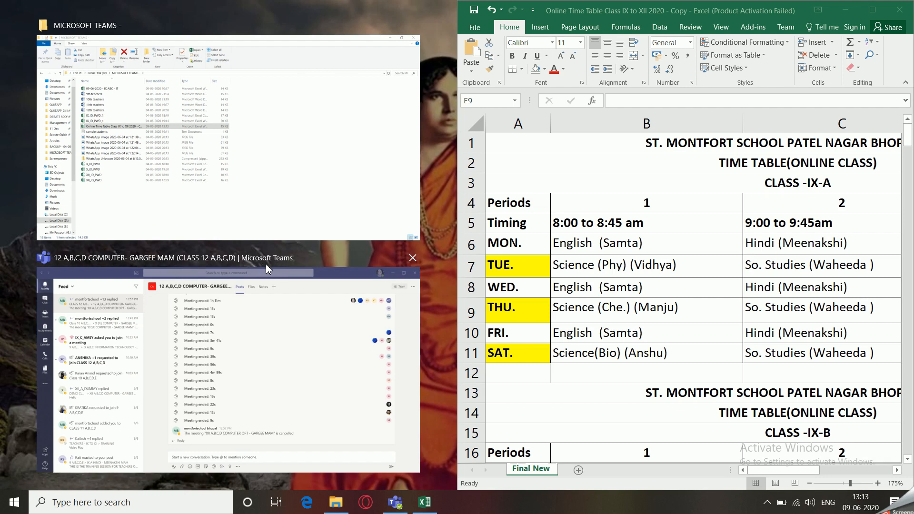
pyautogui.click(255, 349)
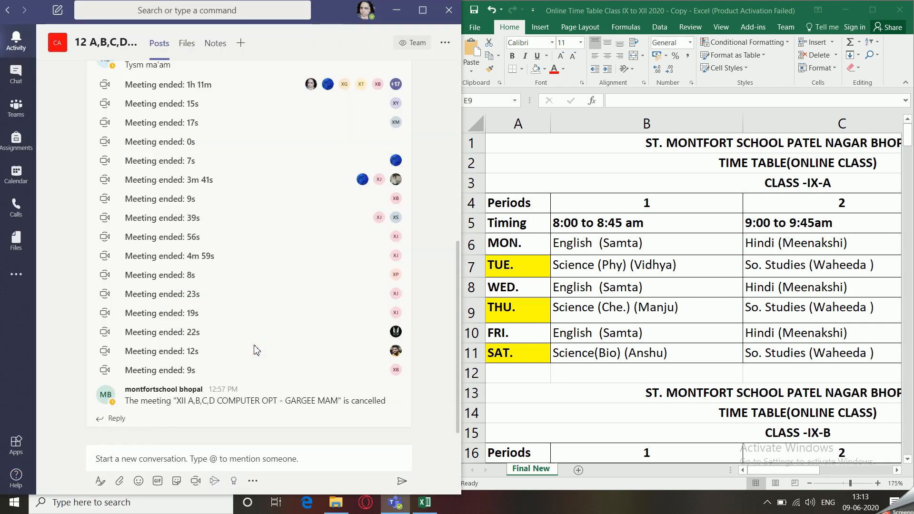
pyautogui.click(519, 172)
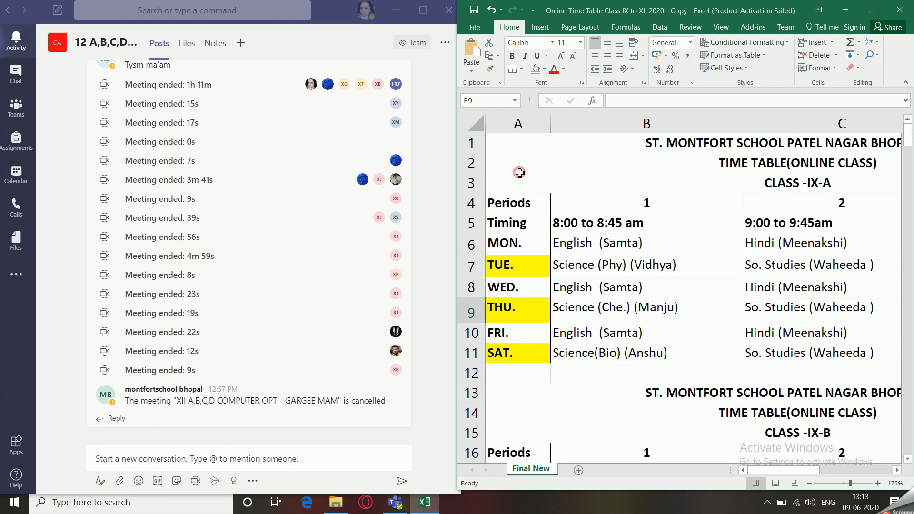
# Narrow the Excel window and zoom the timetable out to 85% so its columns fit
pyautogui.moveTo(458, 200); pyautogui.dragTo(532, 213)
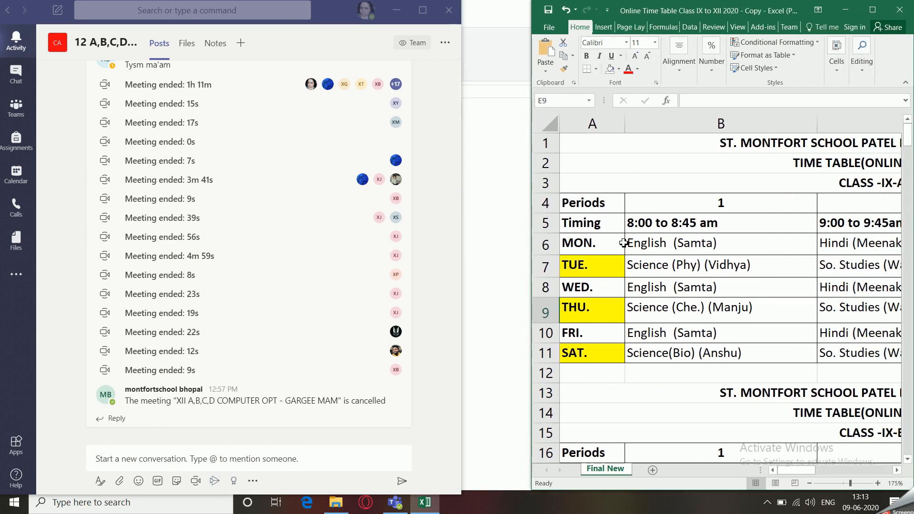
pyautogui.click(649, 257)
pyautogui.keyDown('ctrl'); pyautogui.scroll(-1, 690, 287); pyautogui.keyUp('ctrl')
pyautogui.keyDown('ctrl'); pyautogui.scroll(-5, 689, 287); pyautogui.keyUp('ctrl')
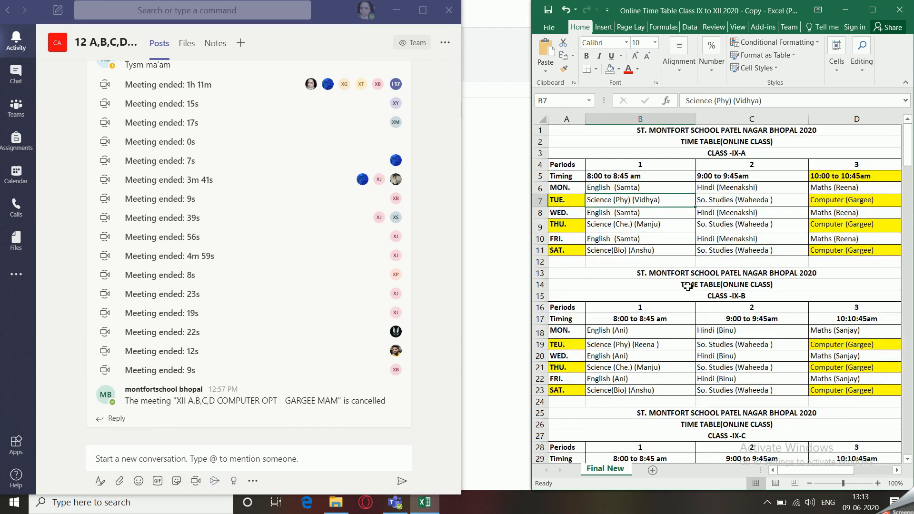
# Widen the Teams window until it meets the edge of the Excel window, keeping the timetable in view
pyautogui.click(442, 232)
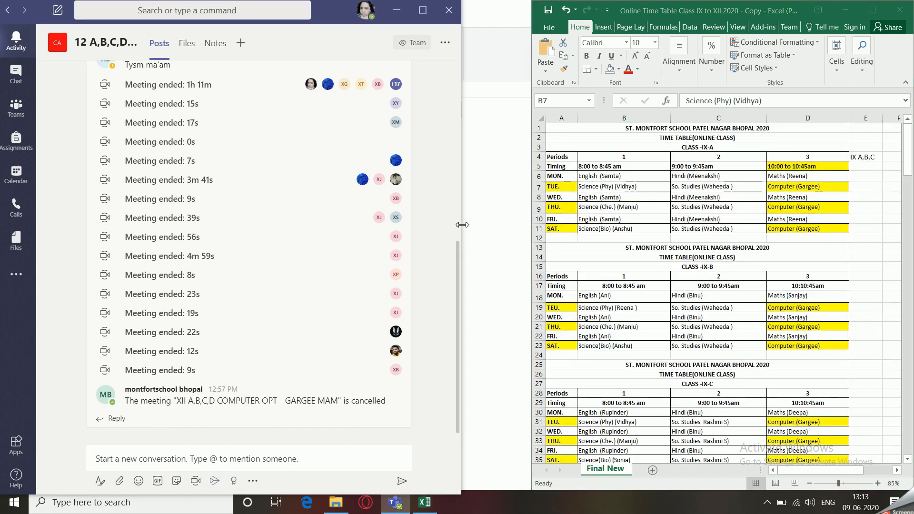
pyautogui.click(463, 226)
pyautogui.click(396, 502)
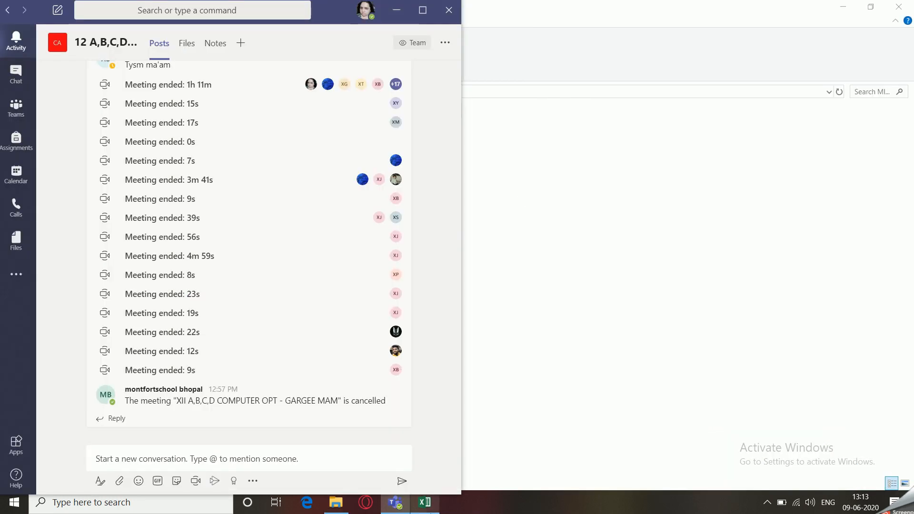
pyautogui.click(425, 503)
pyautogui.moveTo(462, 279); pyautogui.dragTo(527, 286)
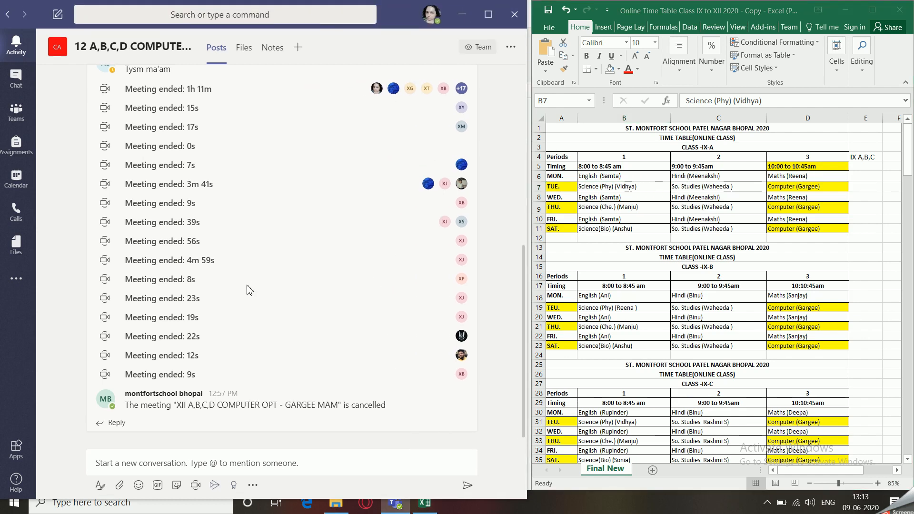
# Open the calendar in Teams
pyautogui.click(15, 45)
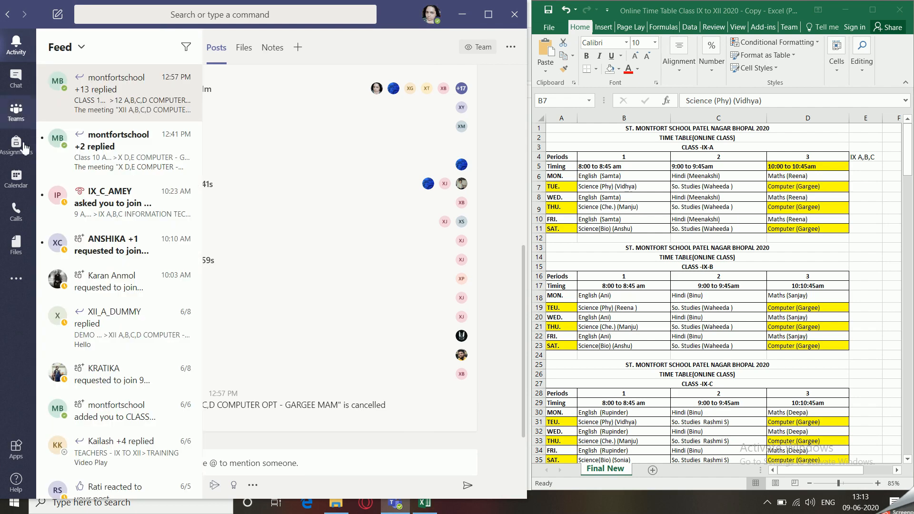
pyautogui.click(17, 184)
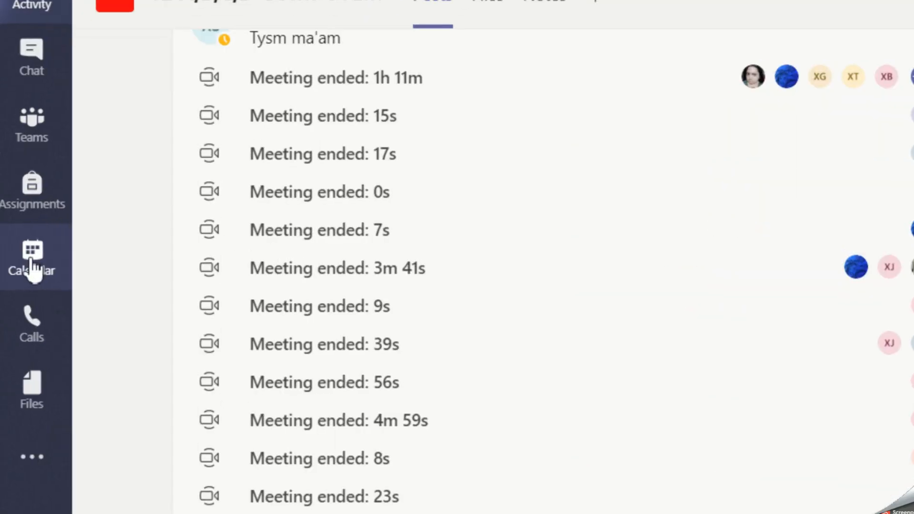
pyautogui.click(33, 267)
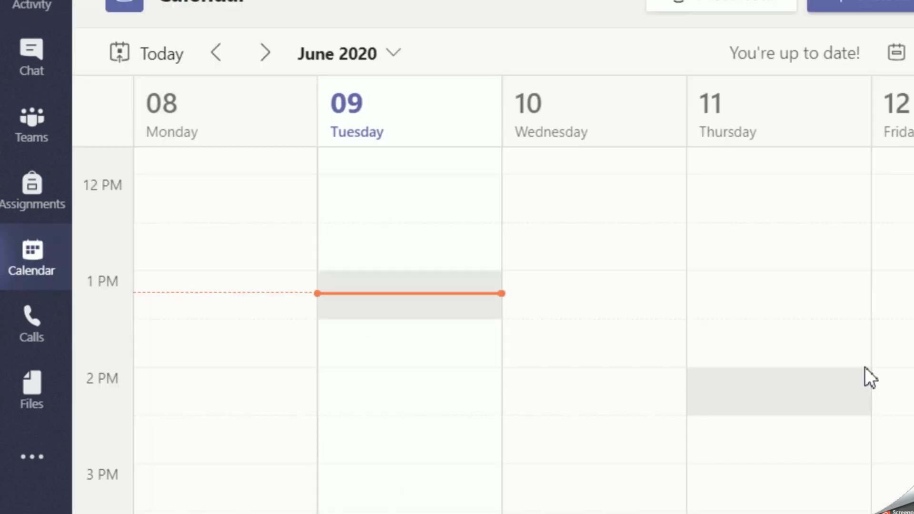
# Look through the hourly time slots of the current work week, from 12 AM through the day
pyautogui.scroll(5, 616, 350)
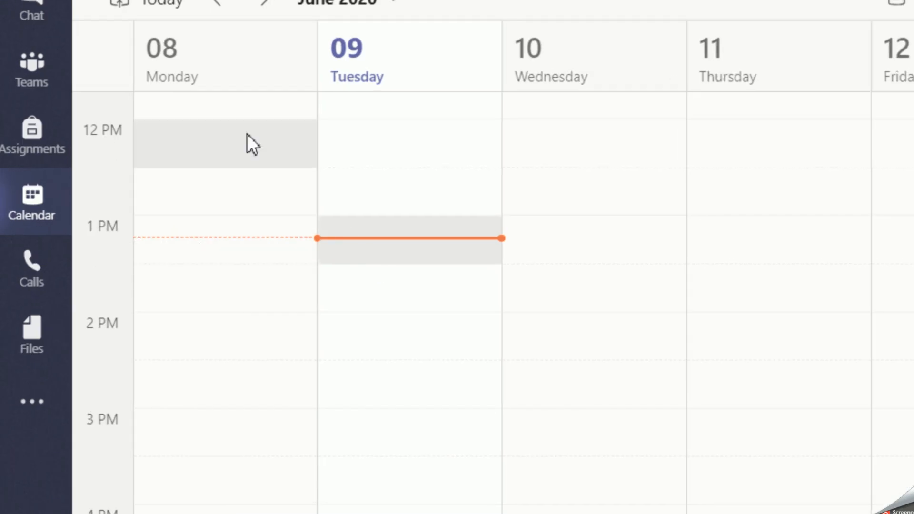
pyautogui.scroll(5, 241, 234)
pyautogui.scroll(10, 115, 234)
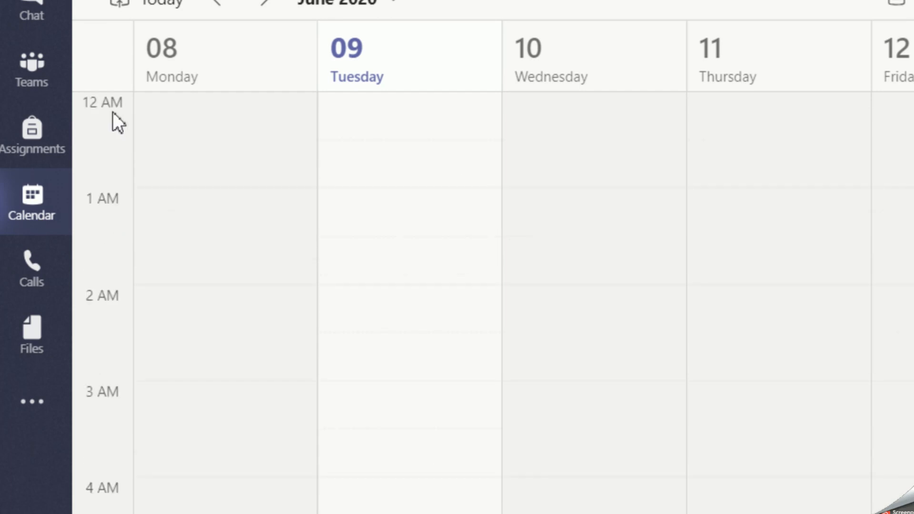
pyautogui.scroll(-6, 334, 435)
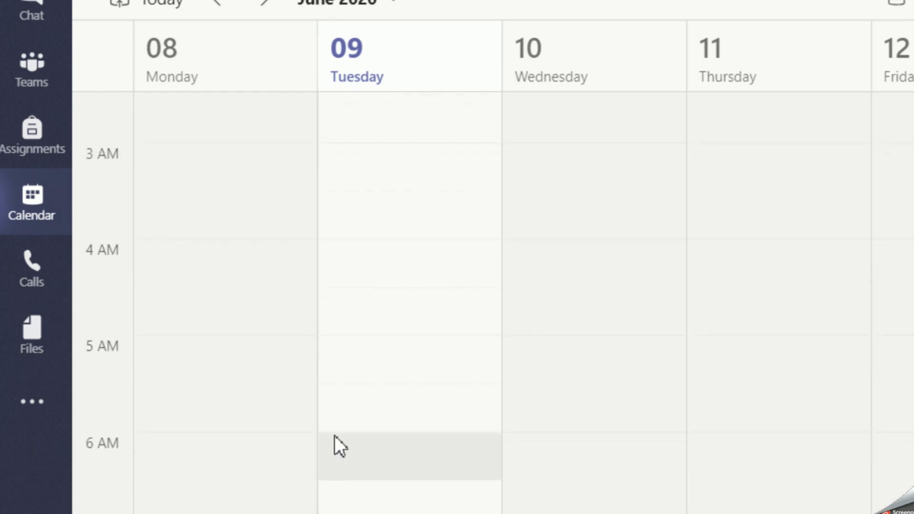
pyautogui.scroll(-14, 334, 436)
pyautogui.scroll(3, 335, 435)
pyautogui.scroll(6, 334, 435)
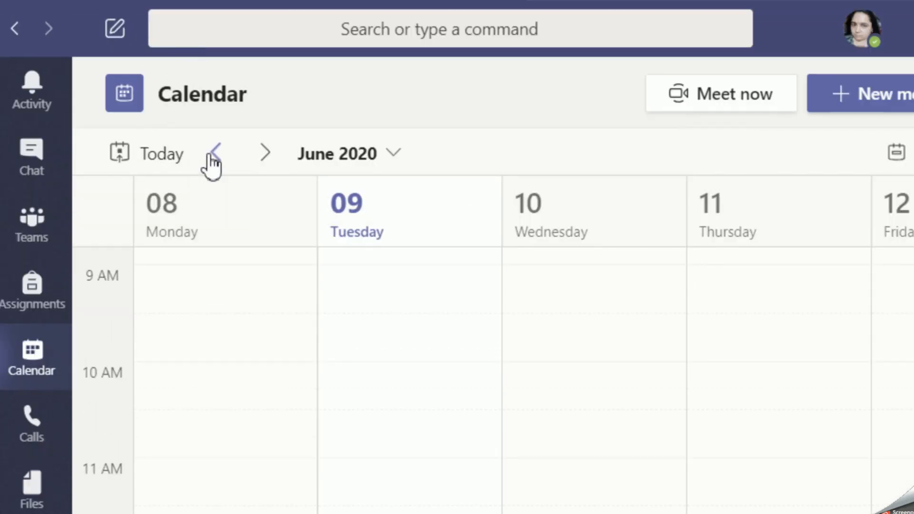
pyautogui.click(159, 161)
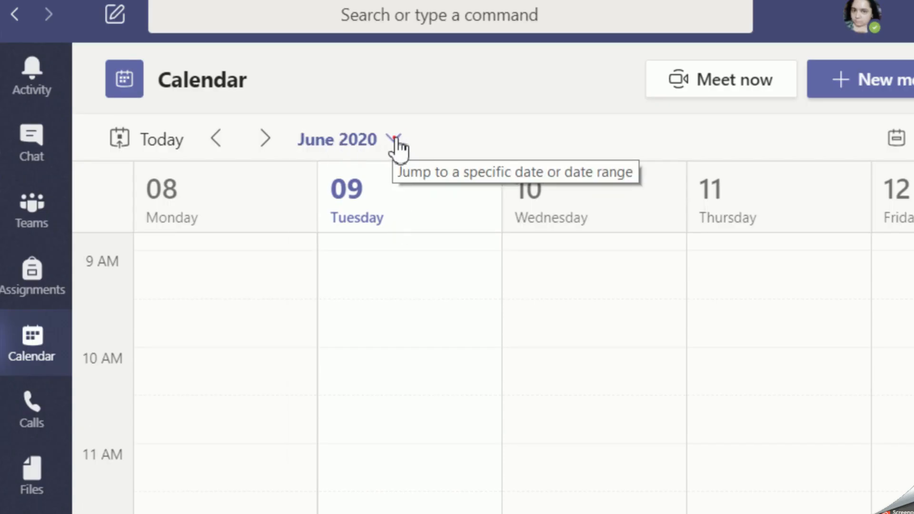
# Examine the June 2020 date picker, browse the following weeks in the calendar and return to the current week
pyautogui.click(394, 143)
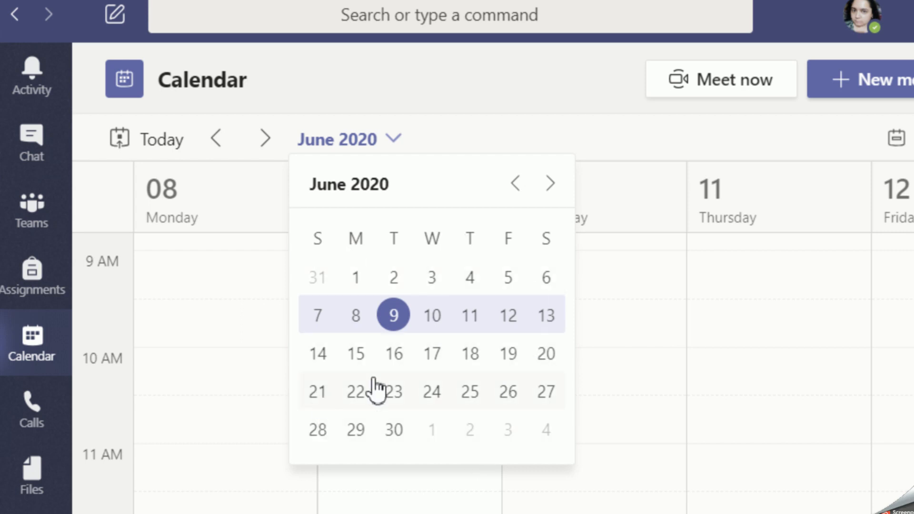
pyautogui.click(491, 137)
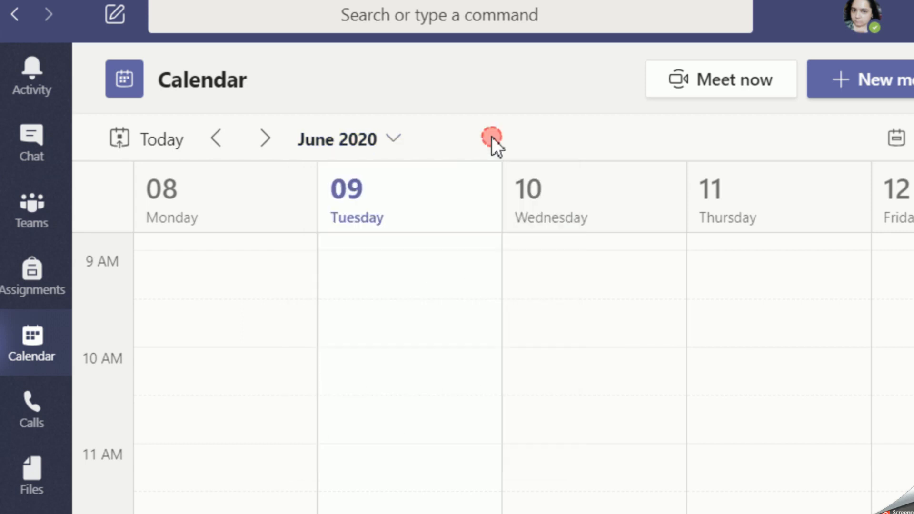
pyautogui.click(266, 138)
pyautogui.click(263, 139)
pyautogui.click(214, 140)
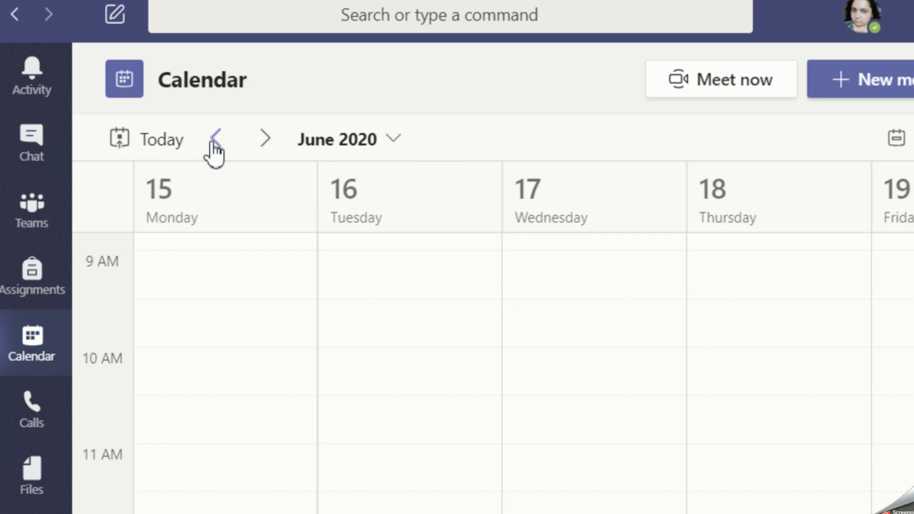
pyautogui.click(214, 143)
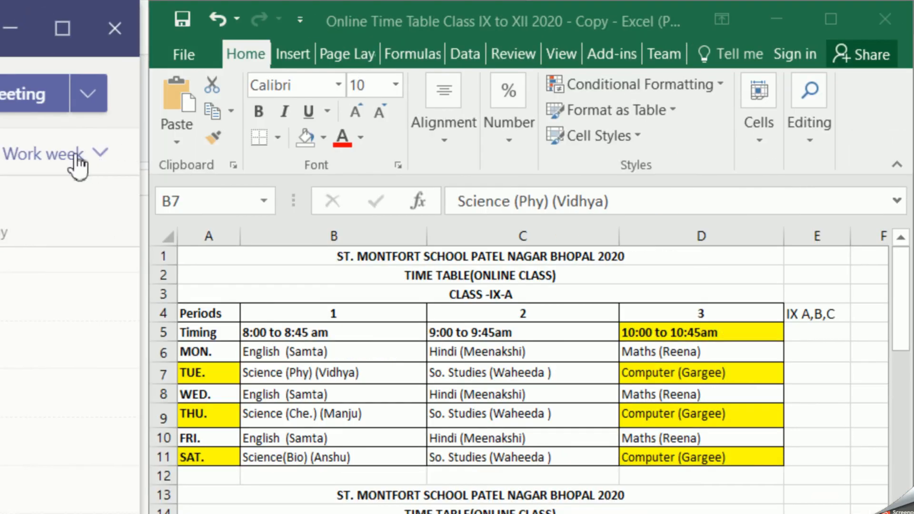
# Switch the calendar from Work week to Week and on to Day view, and examine Tuesday's hourly slots
pyautogui.click(101, 155)
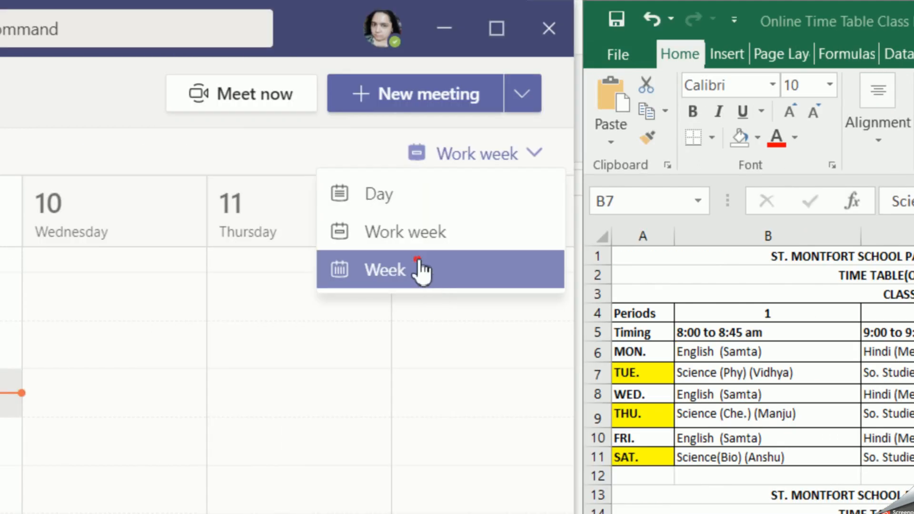
pyautogui.click(422, 267)
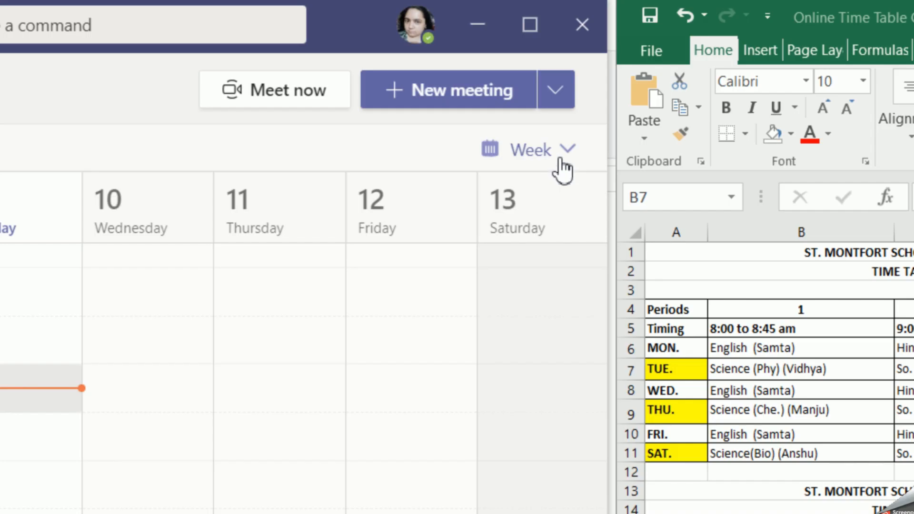
pyautogui.click(567, 159)
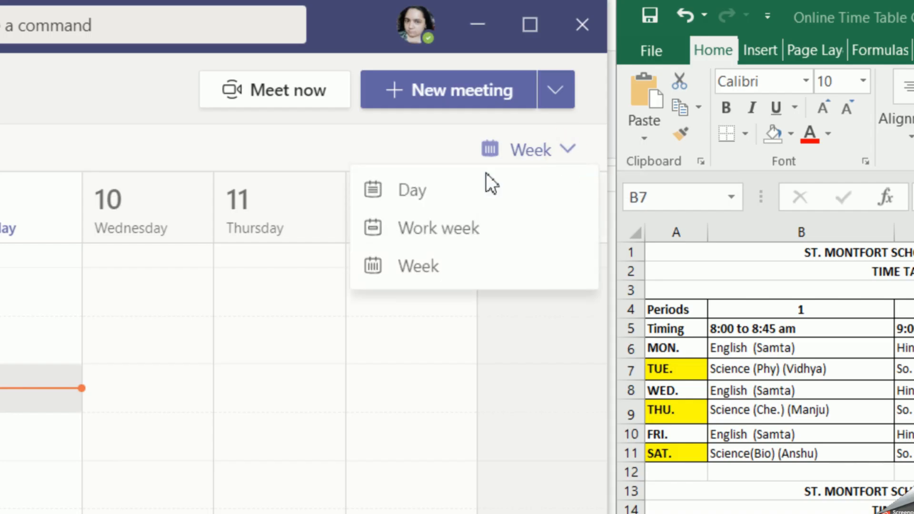
pyautogui.click(438, 191)
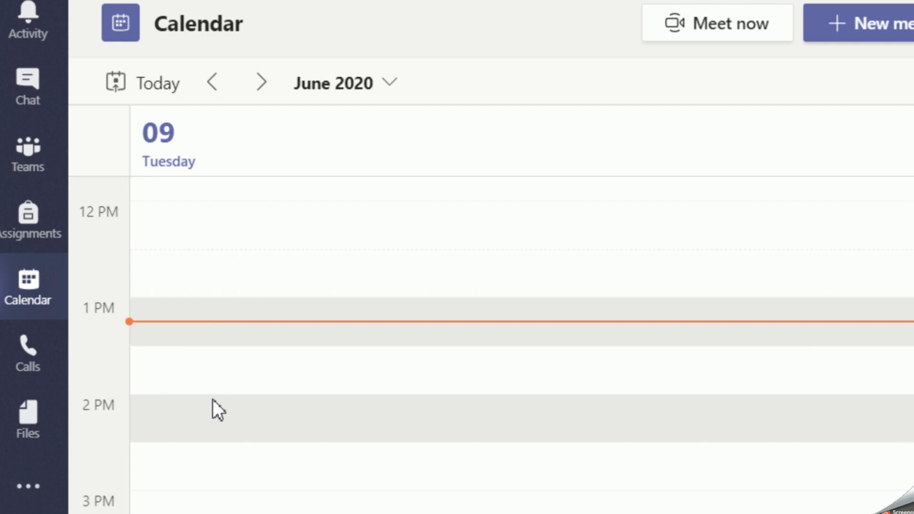
pyautogui.scroll(10, 212, 399)
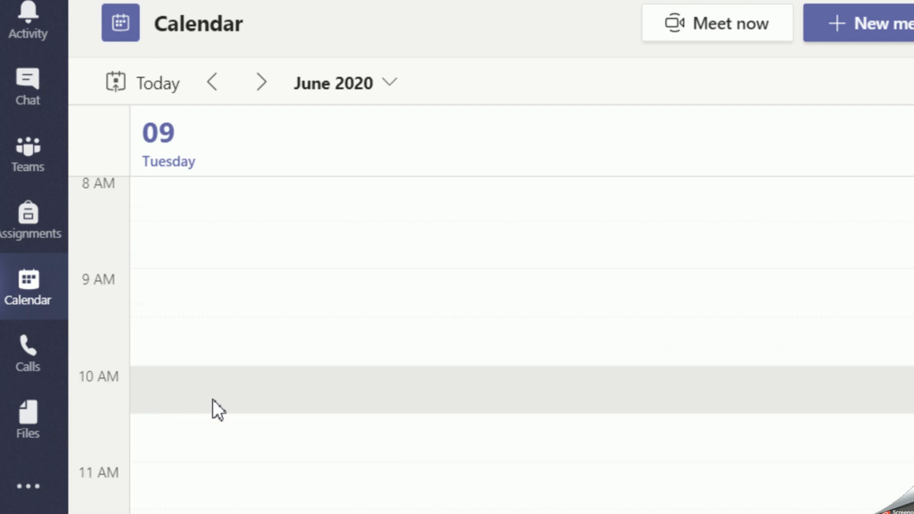
pyautogui.scroll(-5, 213, 400)
pyautogui.scroll(3, 212, 400)
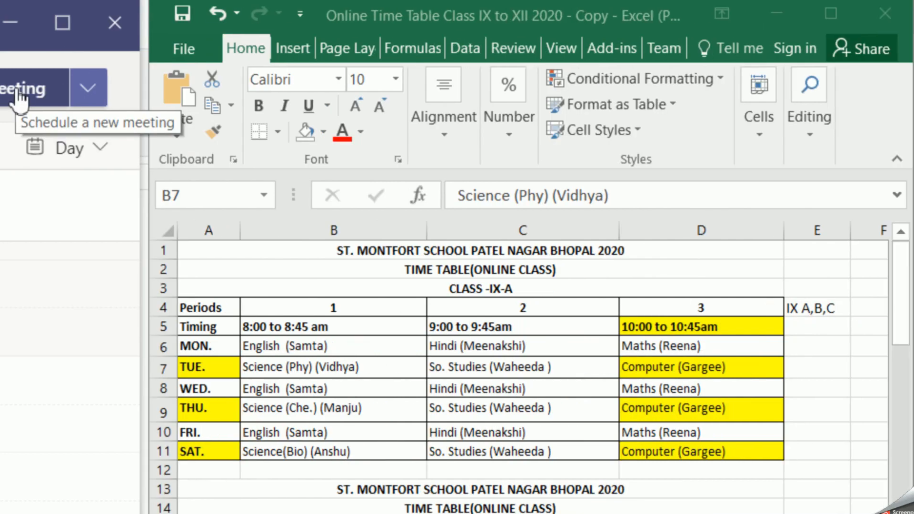
# Start scheduling a new meeting and title it "IX A,B,C COMPUTER"
pyautogui.click(20, 95)
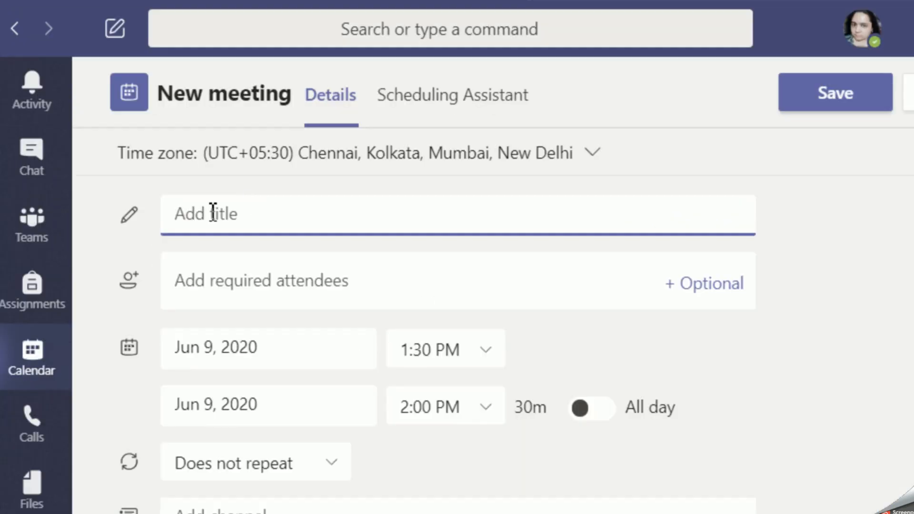
pyautogui.click(213, 213)
pyautogui.write('IX A,B,C COMPUTER')
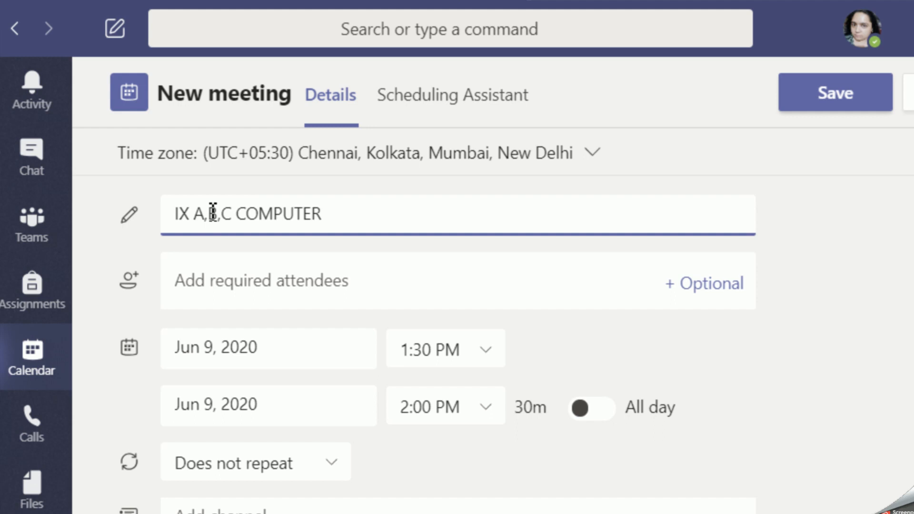
# Retitle the meeting "IX A,B,C INFORMATION TECHNOLOGY - " followed by the teacher's name and "MAM"
pyautogui.press('BackSpace')
pyautogui.press('BackSpace')
pyautogui.press('BackSpace')
pyautogui.press('BackSpace')
pyautogui.press('BackSpace')
pyautogui.press('BackSpace')
pyautogui.press('BackSpace')
pyautogui.press('BackSpace')
pyautogui.press('BackSpace')
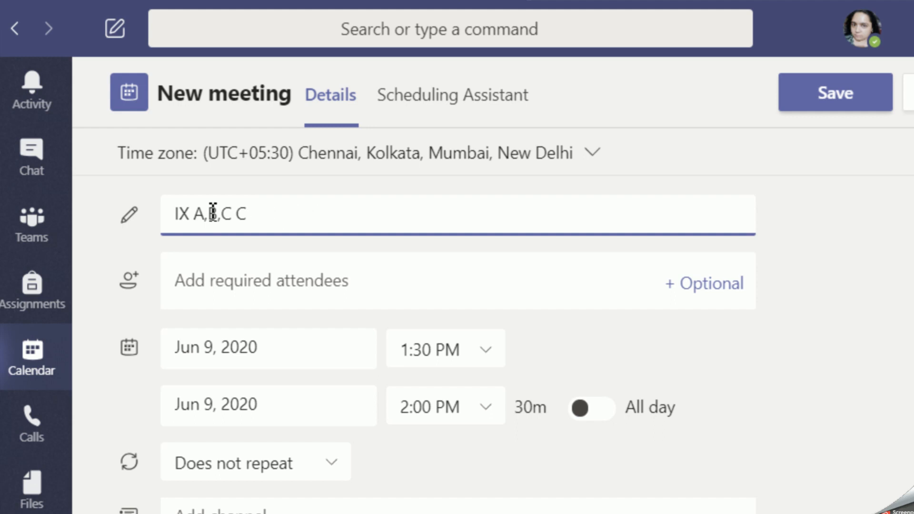
pyautogui.press('BackSpace')
pyautogui.write('C INFORMATIO')
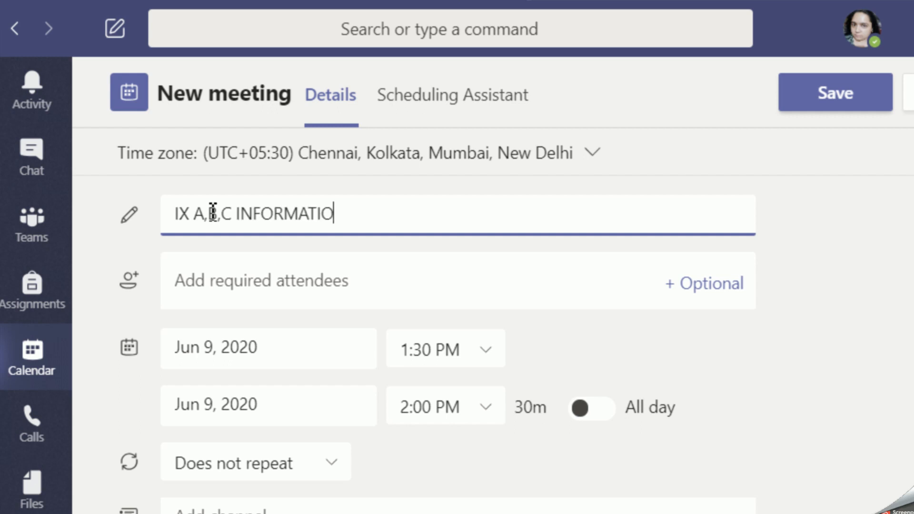
pyautogui.write('N TECHNOL')
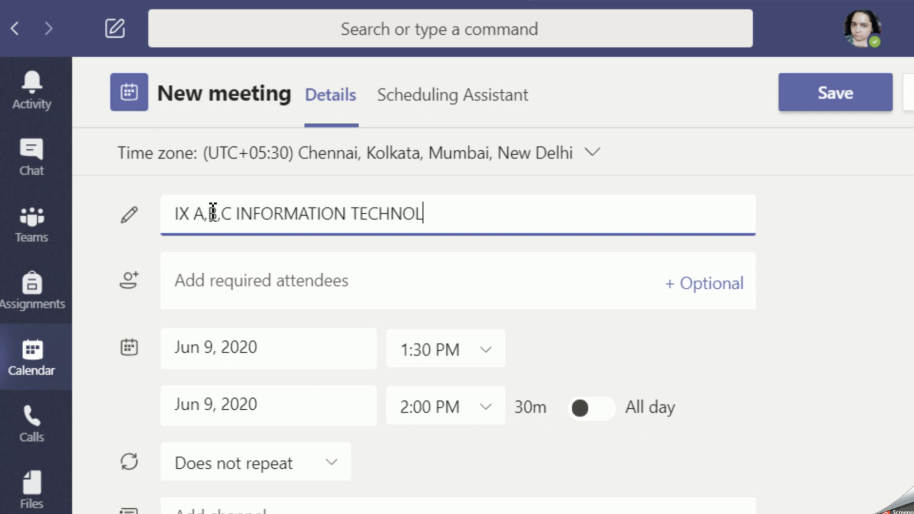
pyautogui.write('OGY - GARGE')
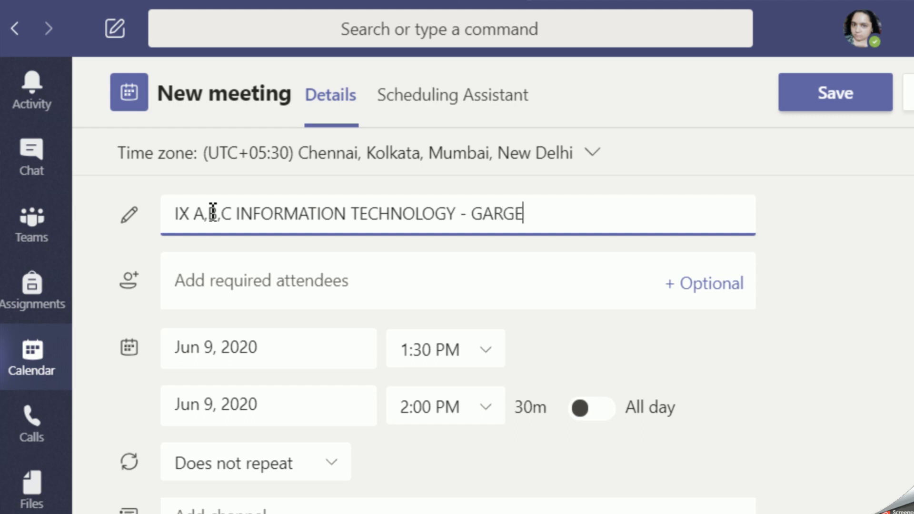
pyautogui.write('E MAM')
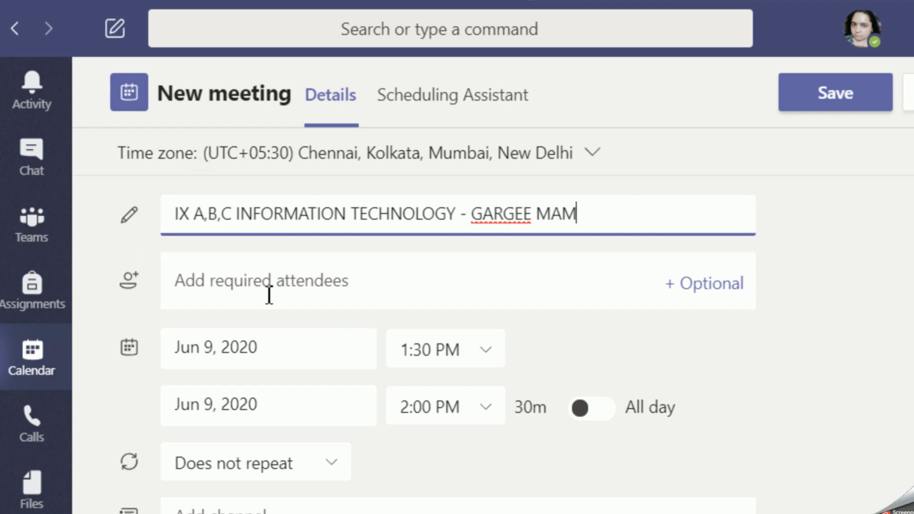
# Add two staff members and the school's admin account as required attendees of the meeting
pyautogui.click(295, 284)
pyautogui.write('BRO')
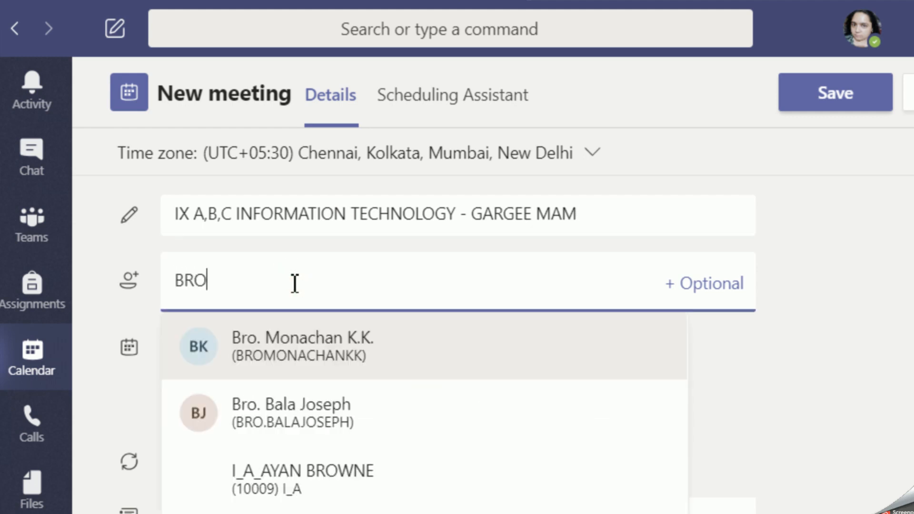
pyautogui.press('Return')
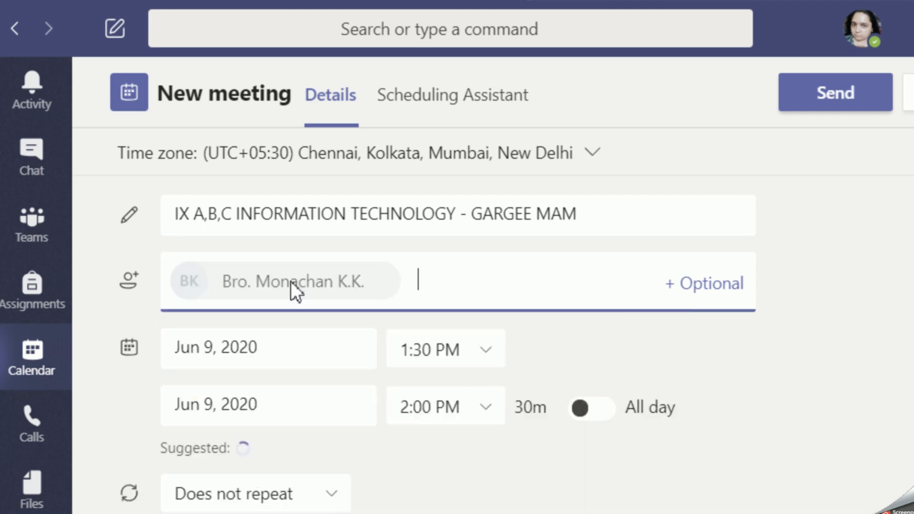
pyautogui.write('JYO')
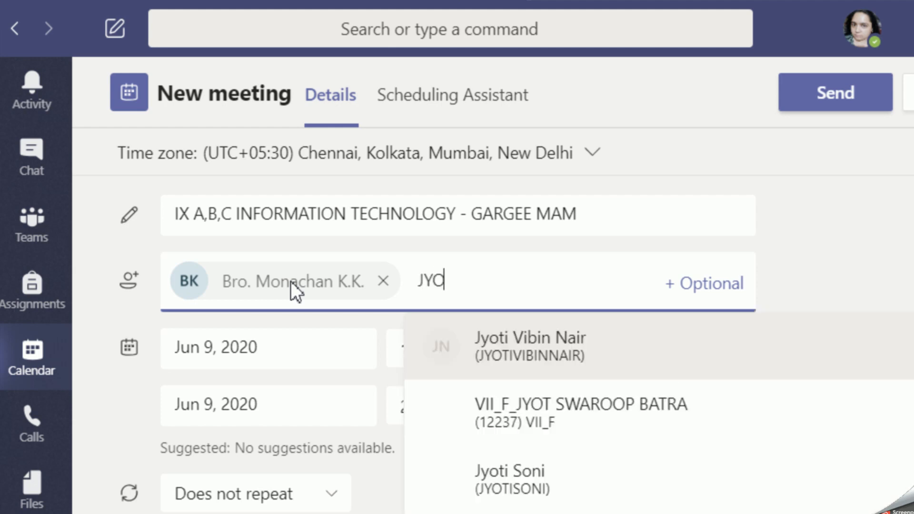
pyautogui.press('Return')
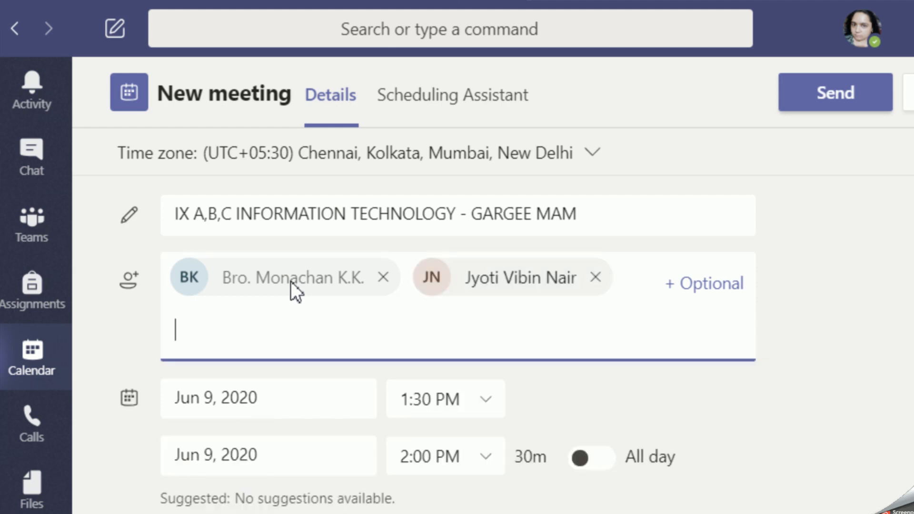
pyautogui.write('ADMI')
pyautogui.press('Return')
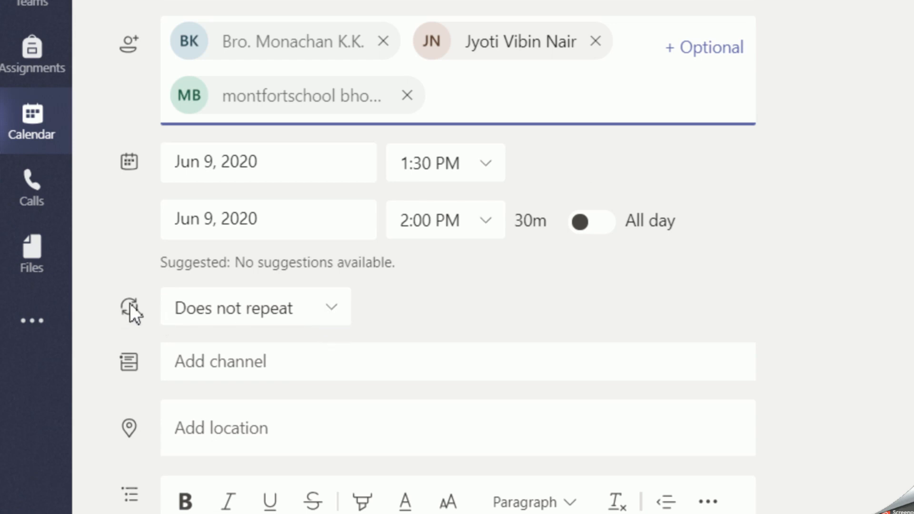
# Choose a custom recurrence for the meeting and set its start date to Jun 8, 2020
pyautogui.click(333, 312)
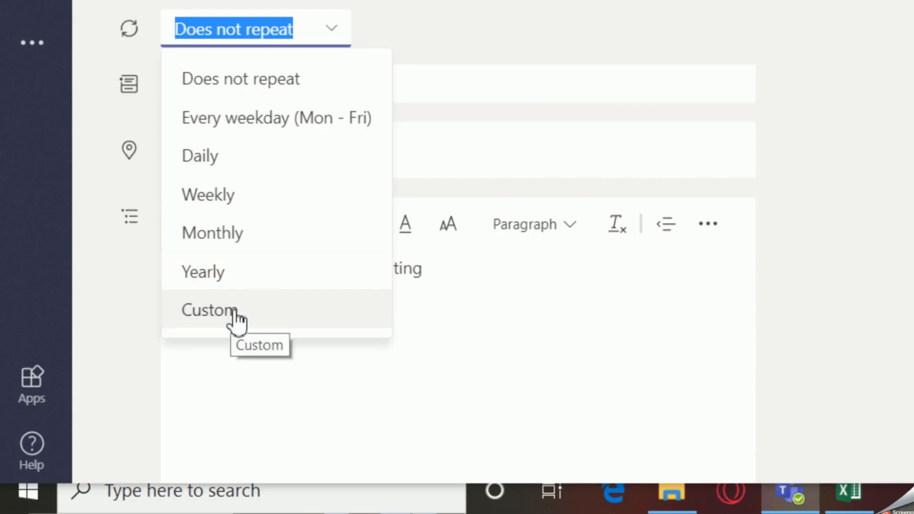
pyautogui.click(232, 309)
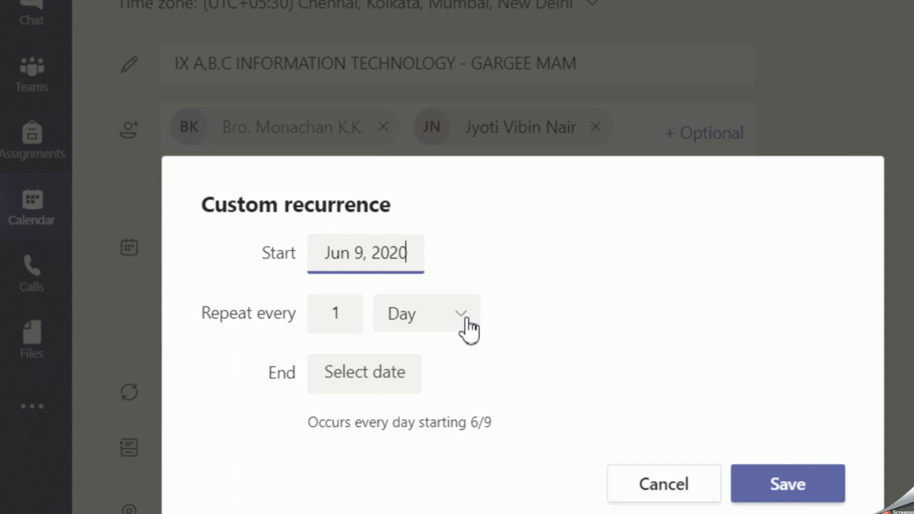
pyautogui.click(413, 253)
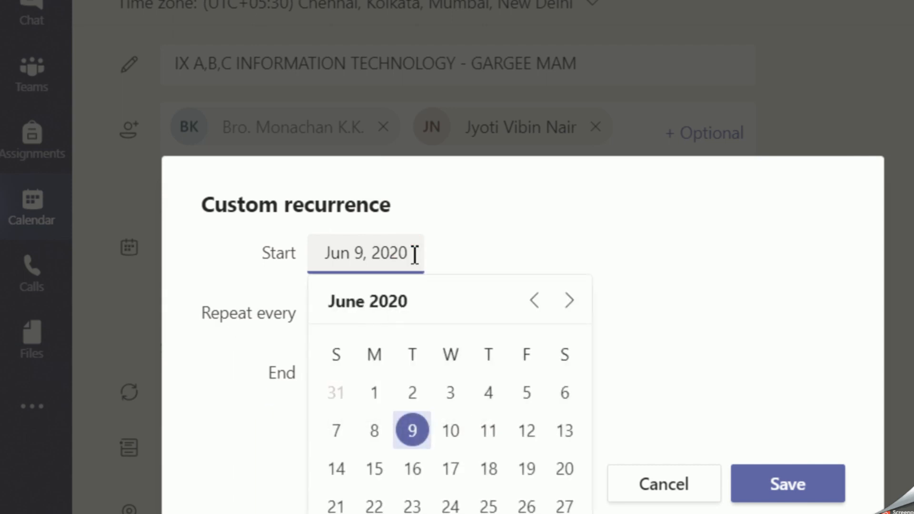
pyautogui.click(375, 431)
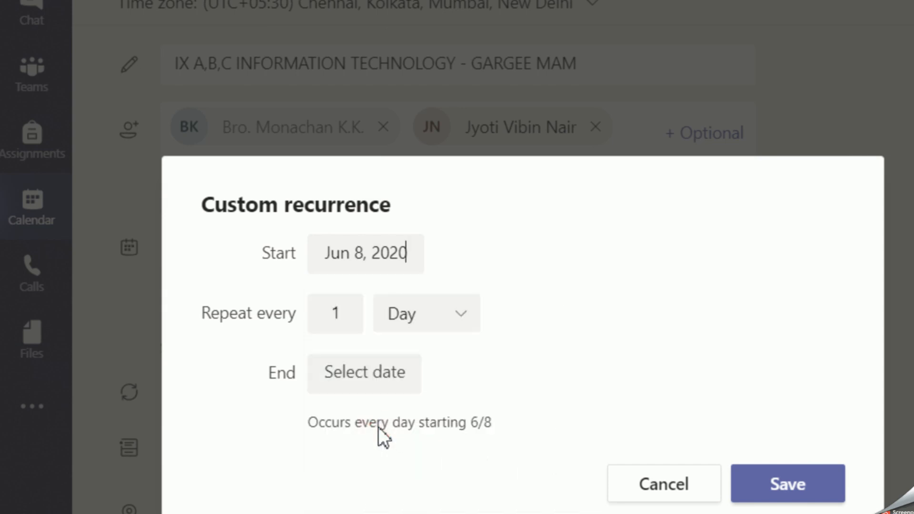
# Set the recurrence's end date to Feb 28, 2021
pyautogui.click(406, 379)
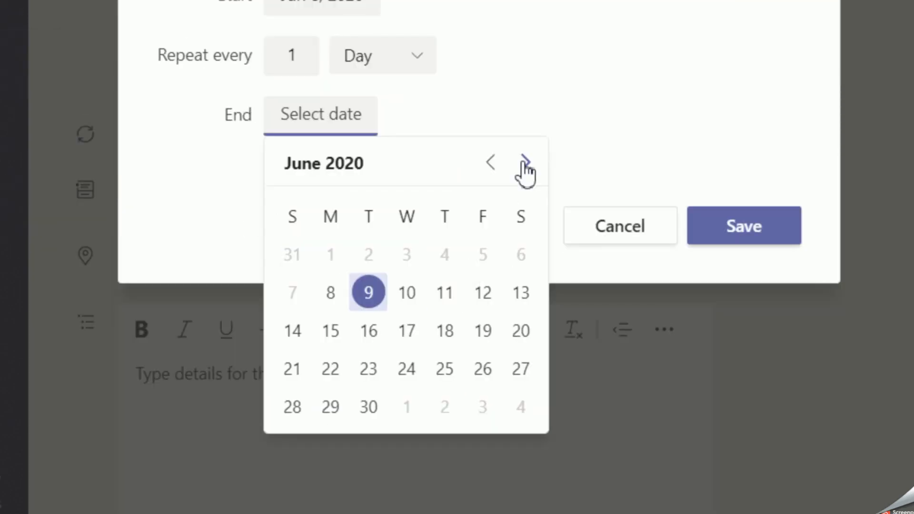
pyautogui.click(525, 163)
pyautogui.click(525, 163)
pyautogui.click(526, 163)
pyautogui.click(525, 162)
pyautogui.click(524, 163)
pyautogui.click(525, 163)
pyautogui.click(524, 163)
pyautogui.click(525, 163)
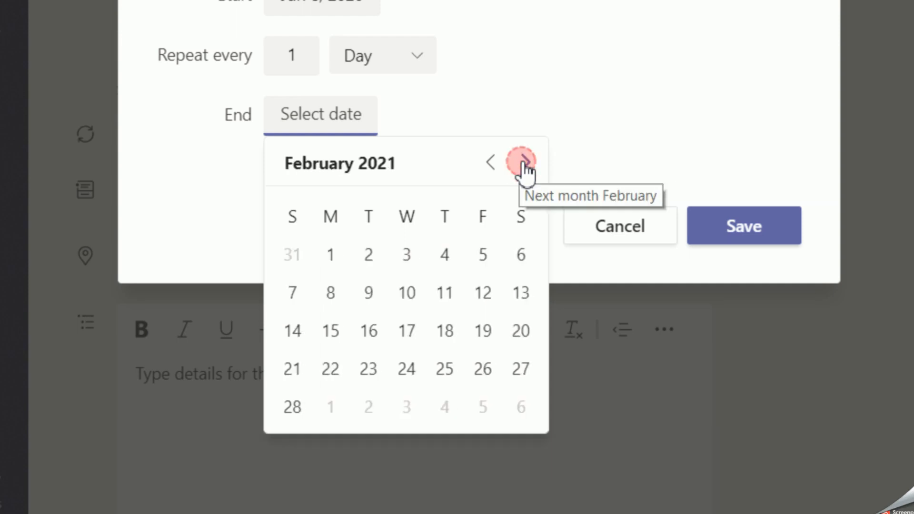
pyautogui.click(292, 408)
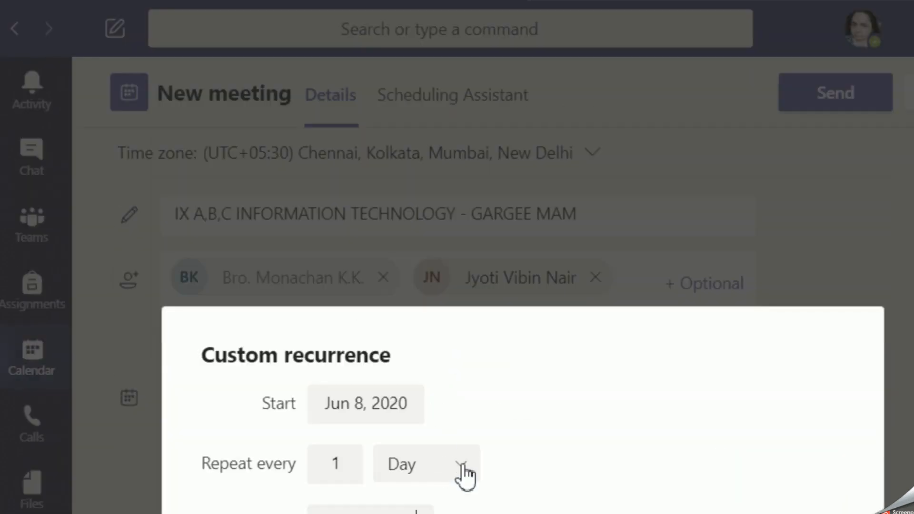
# Make the meeting repeat every 1 week on Tuesday, Thursday and Saturday, and save the custom recurrence
pyautogui.click(461, 465)
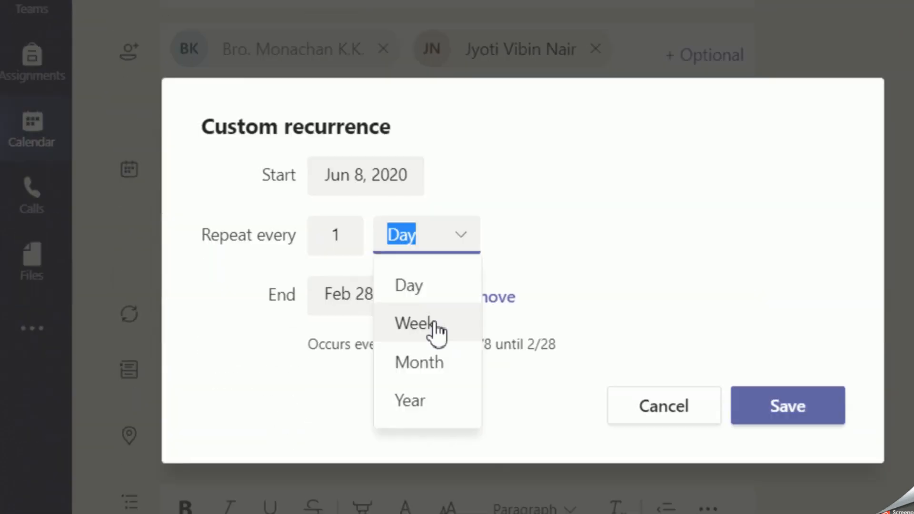
pyautogui.click(436, 329)
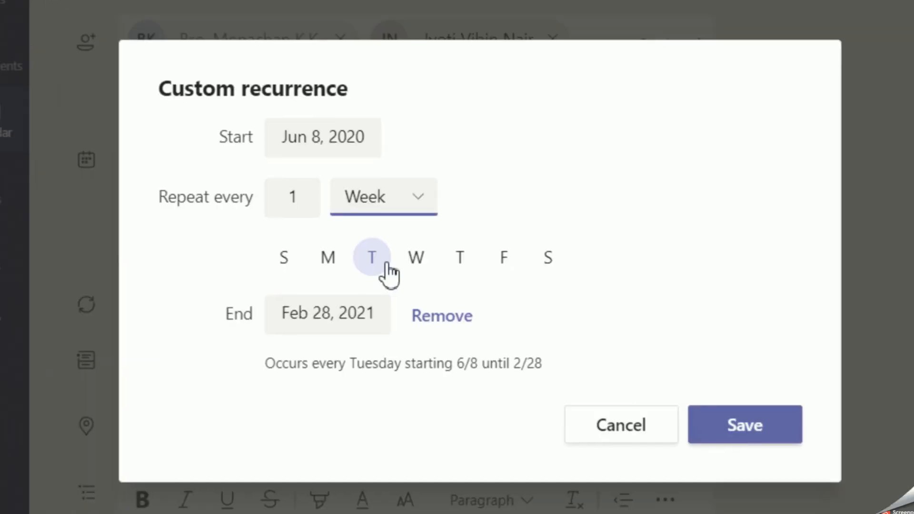
pyautogui.click(459, 266)
pyautogui.click(540, 269)
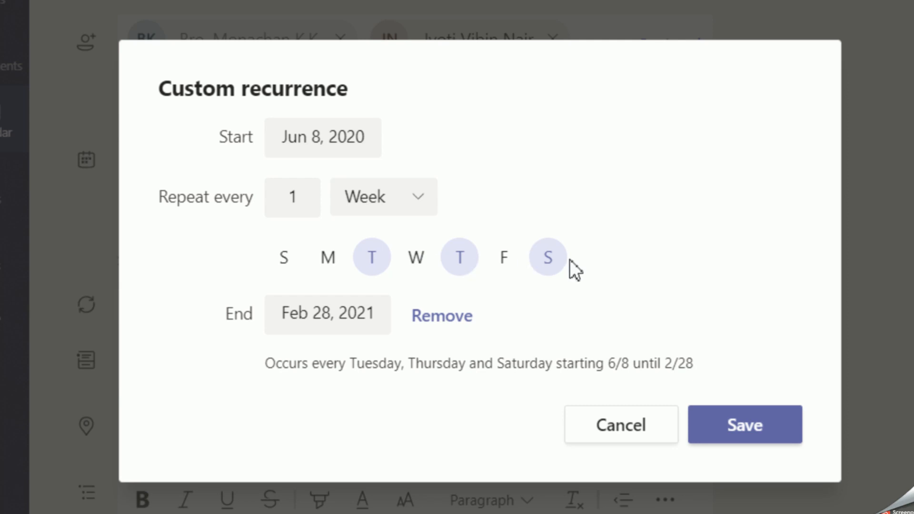
pyautogui.click(755, 436)
pyautogui.click(755, 436)
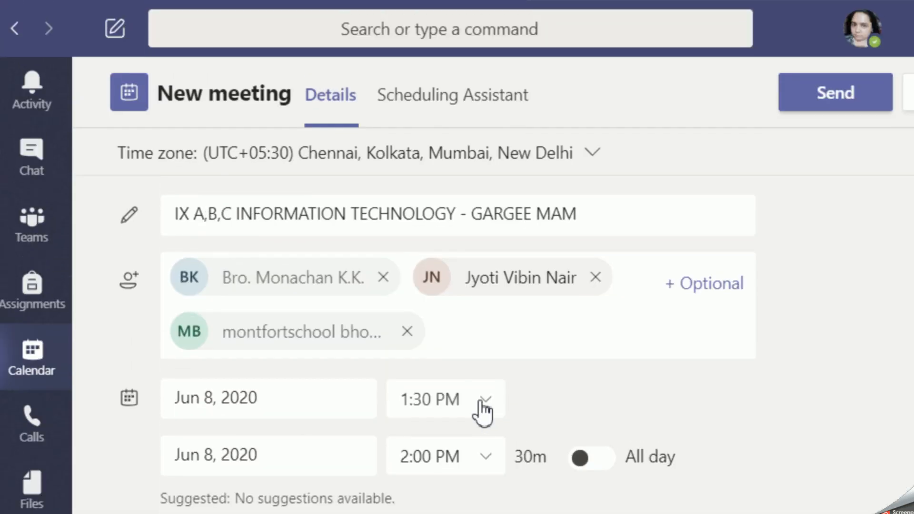
# Set the meeting's start time to 10:00 AM
pyautogui.press('super')
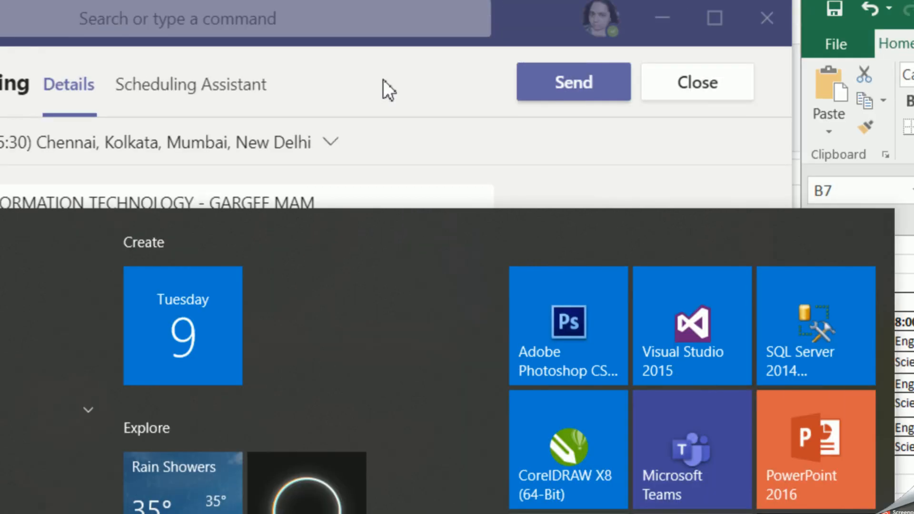
pyautogui.click(383, 79)
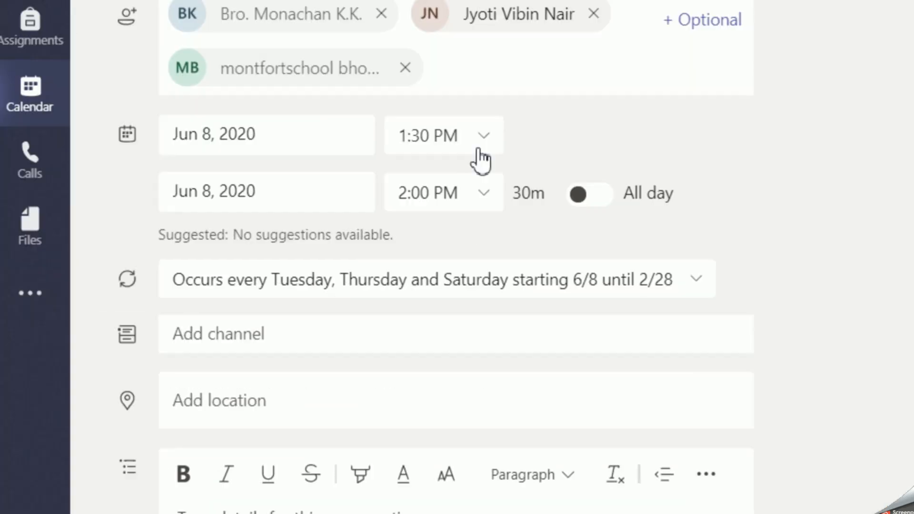
pyautogui.click(292, 397)
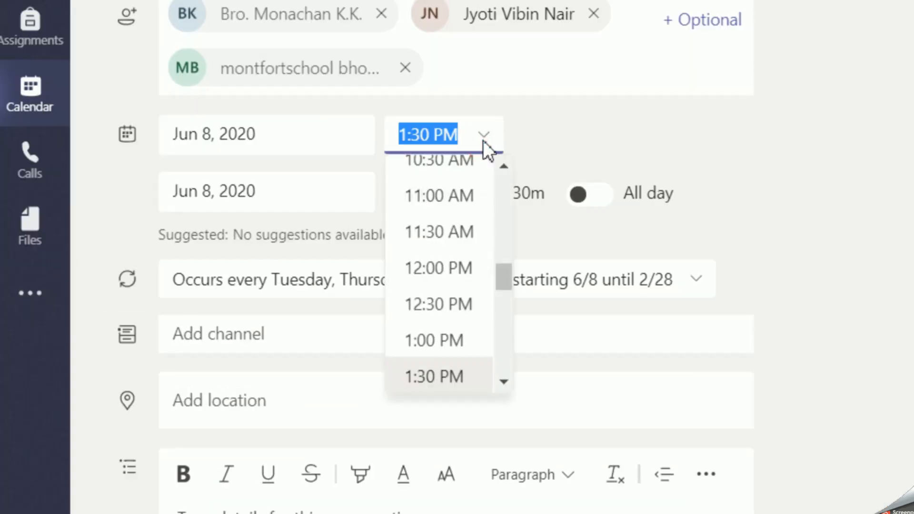
pyautogui.scroll(3, 470, 249)
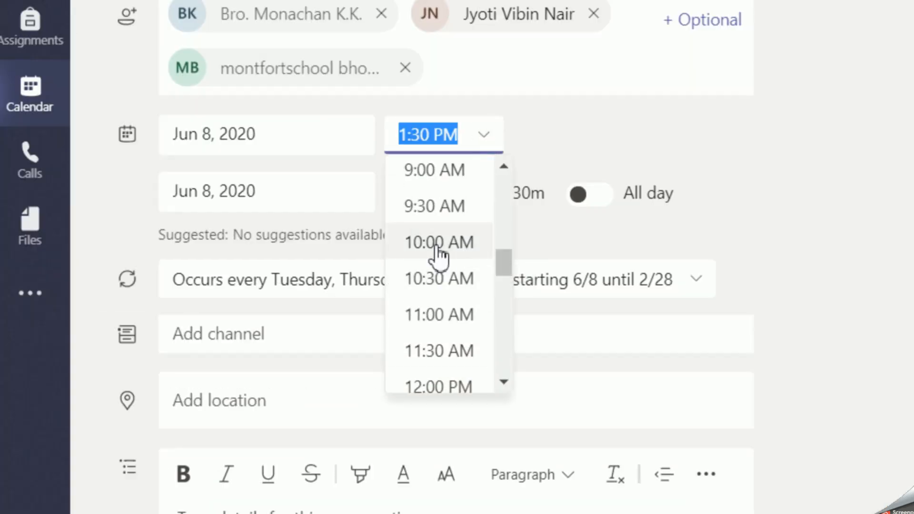
pyautogui.click(436, 243)
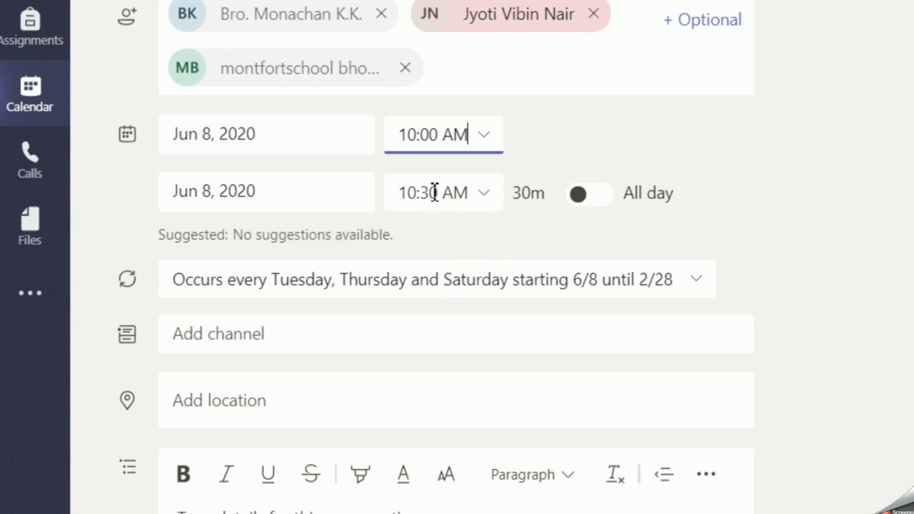
# Set the meeting's end time to the custom value 10:45 AM
pyautogui.click(487, 197)
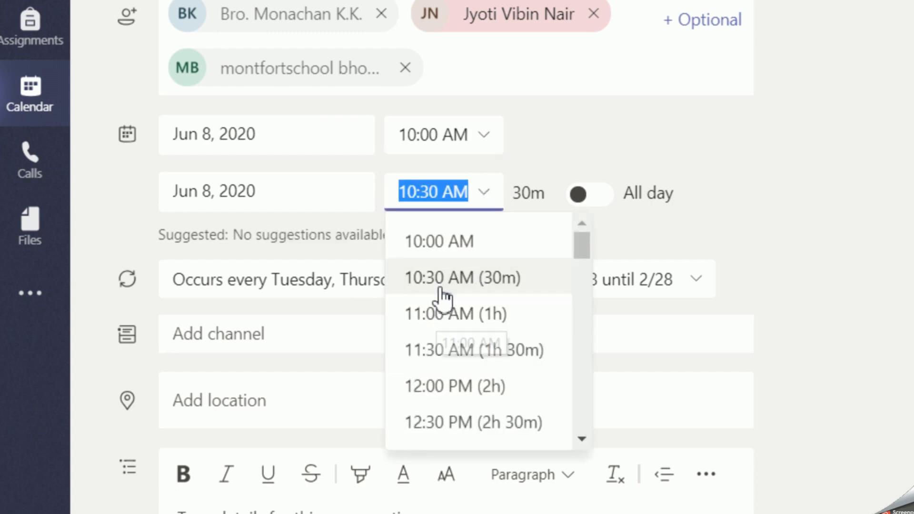
pyautogui.click(428, 194)
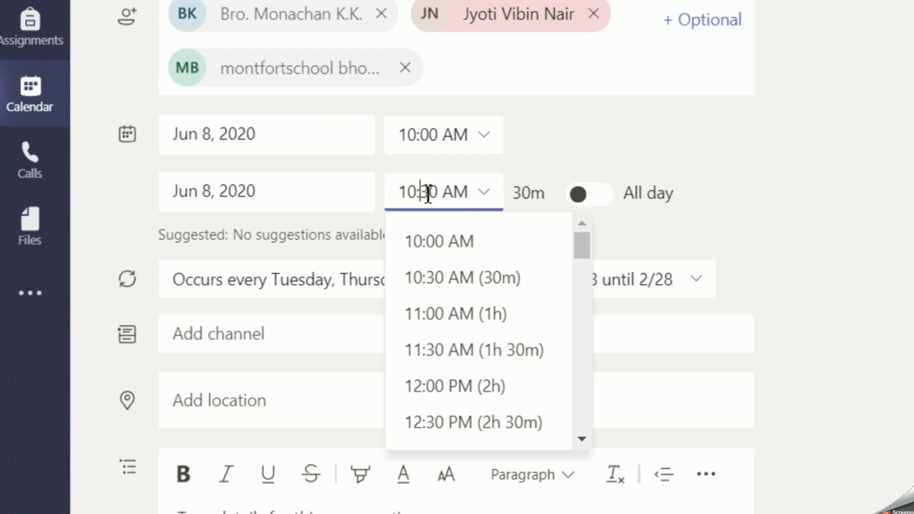
pyautogui.press('Delete')
pyautogui.press('Delete')
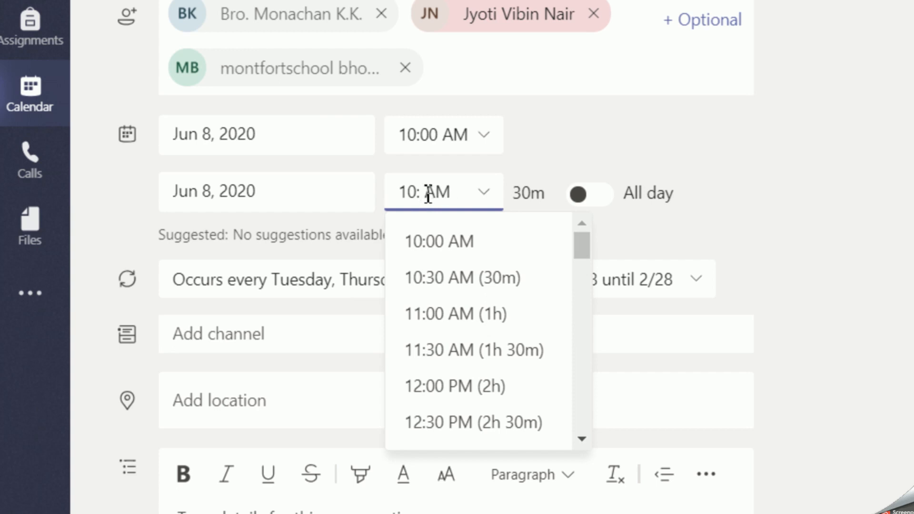
pyautogui.write('45')
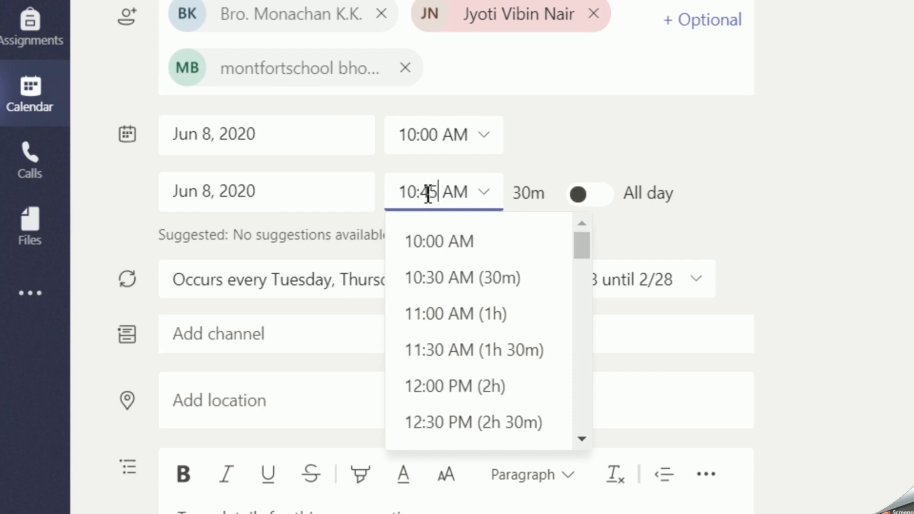
pyautogui.click(723, 193)
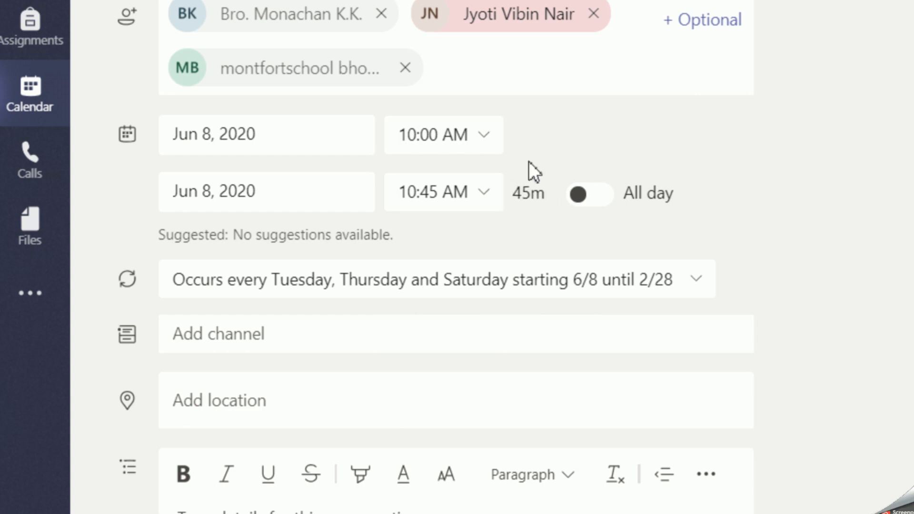
# Add the teacher's IX A,B,C INFORMATION TECHNOLOGY channel from the 9 A,B,C,D,E team to the meeting
pyautogui.click(221, 335)
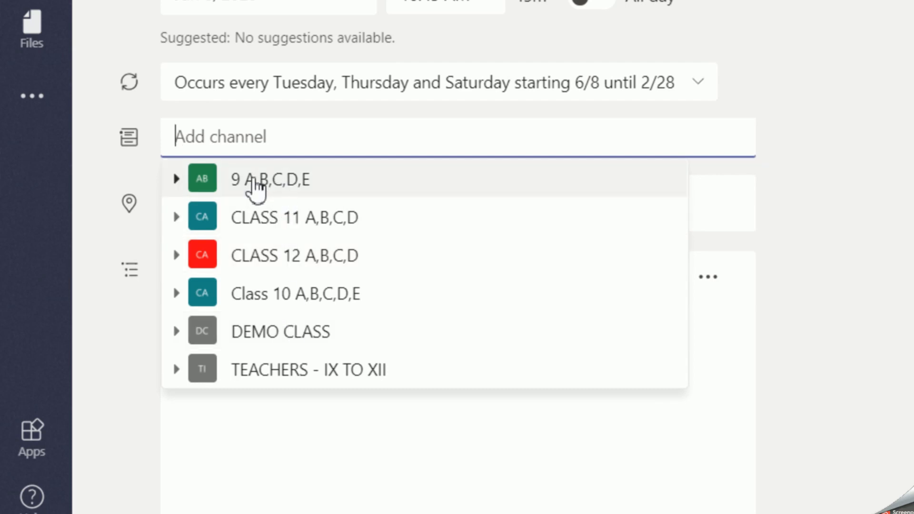
pyautogui.click(278, 186)
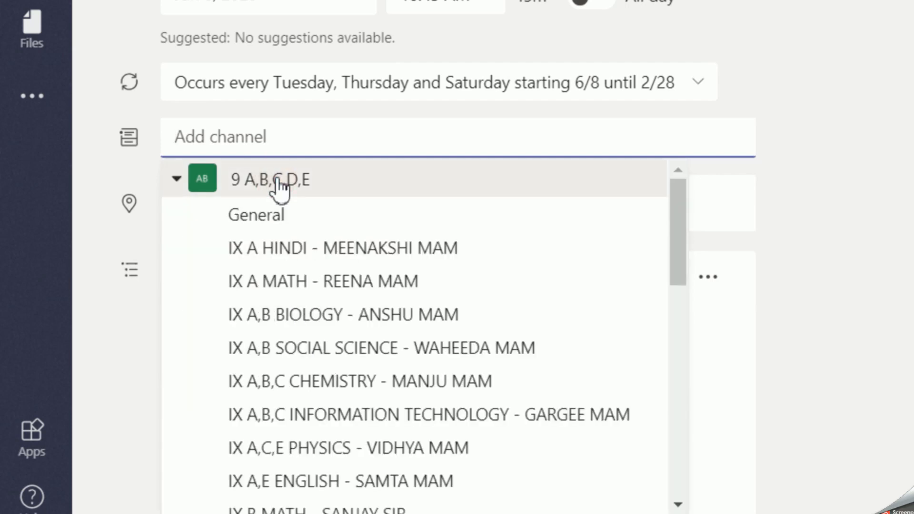
pyautogui.scroll(-3, 334, 314)
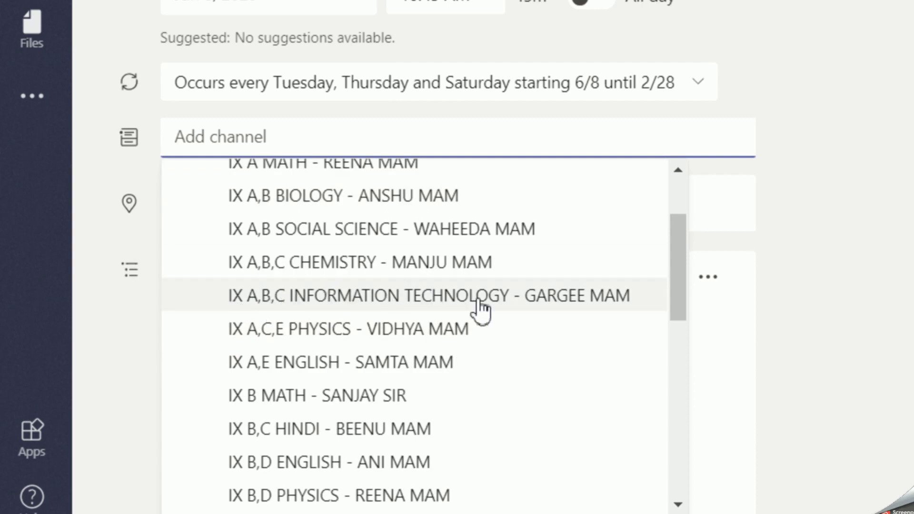
pyautogui.click(317, 301)
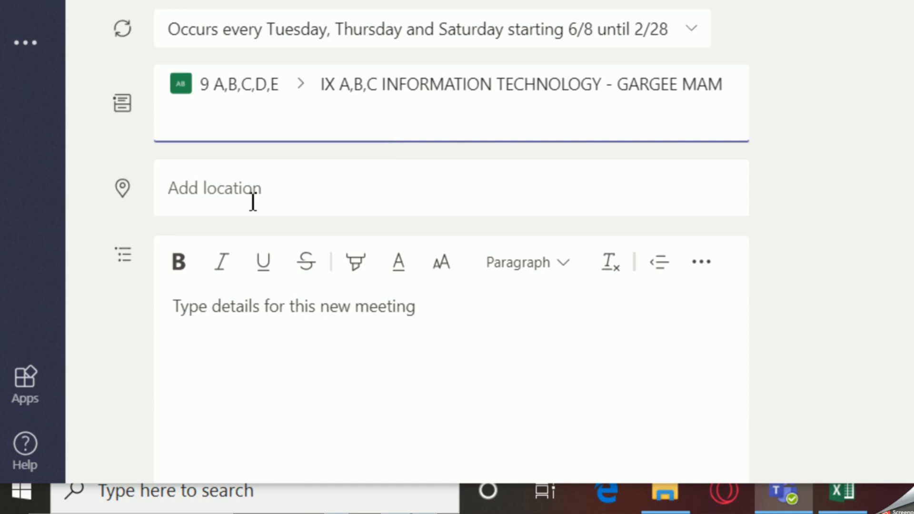
# Enter the meeting details text "This is the Class for Information Technology for class IX A,B and C."
pyautogui.click(261, 325)
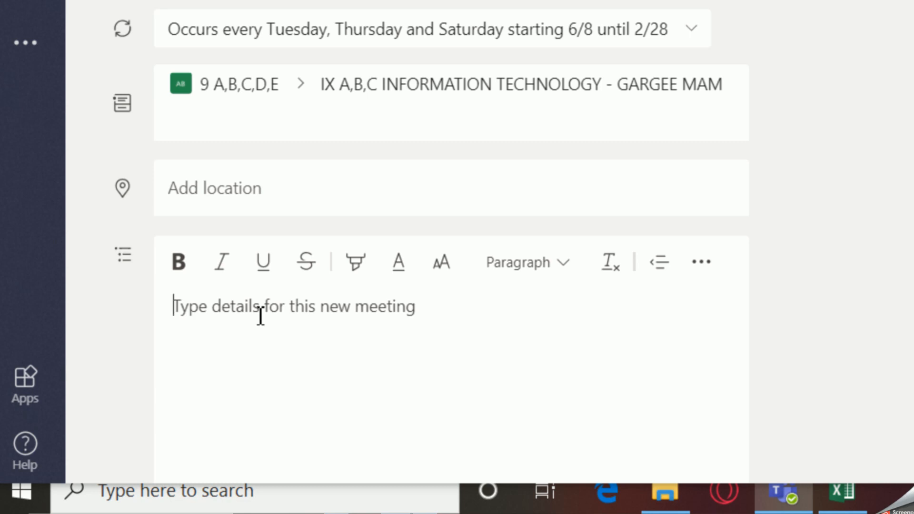
pyautogui.write('kINDL')
pyautogui.press('BackSpace')
pyautogui.press('BackSpace')
pyautogui.press('BackSpace')
pyautogui.press('BackSpace')
pyautogui.press('BackSpace')
pyautogui.write('This is t')
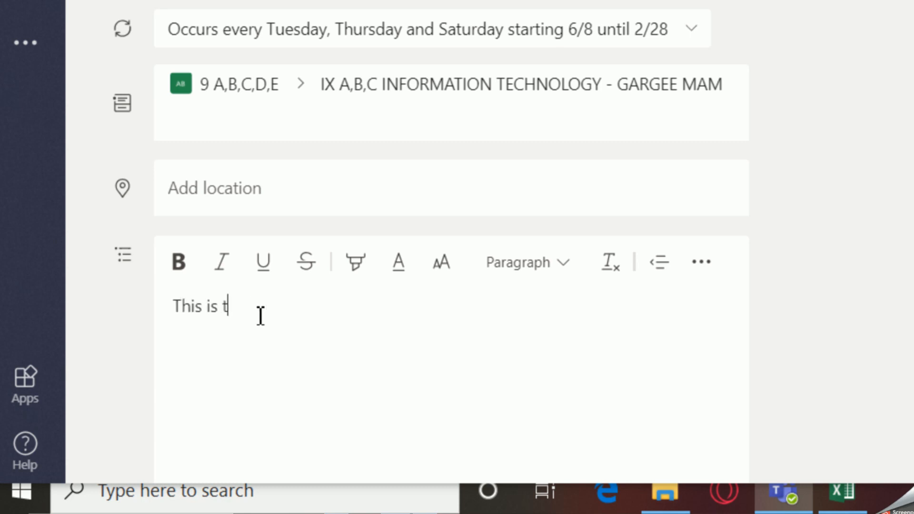
pyautogui.write('he Class for Information Technology for clas')
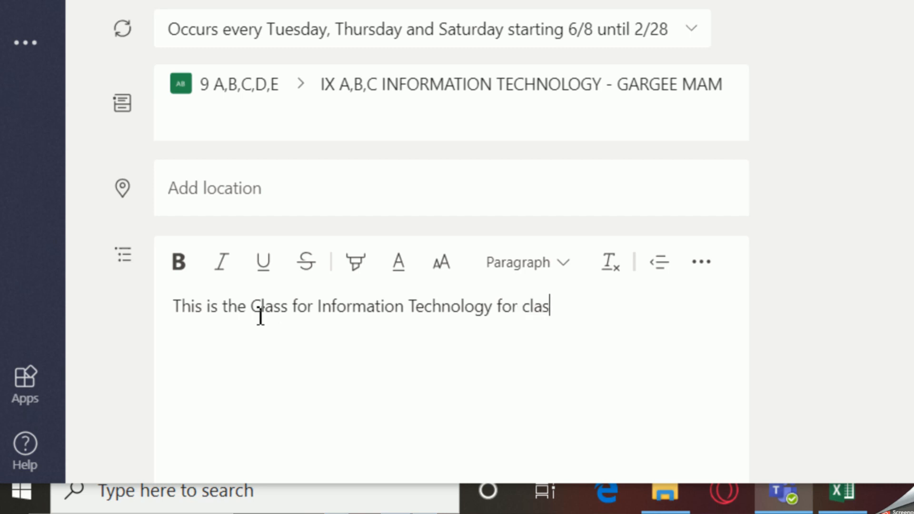
pyautogui.write('s X')
pyautogui.write('XI')
pyautogui.press('BackSpace')
pyautogui.press('BackSpace')
pyautogui.write('IX A,B and')
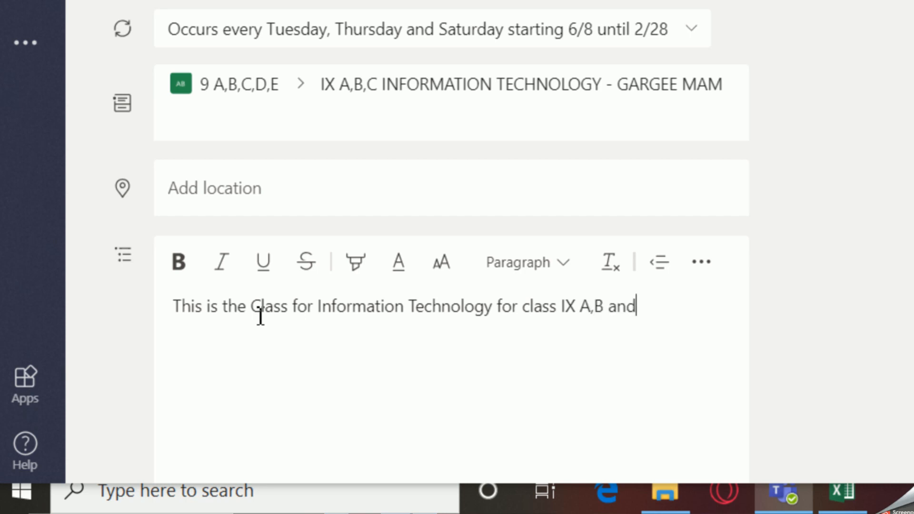
pyautogui.write(' C.')
# Format the whole meeting details sentence as bold, italic and Large
pyautogui.moveTo(655, 312); pyautogui.dragTo(176, 286)
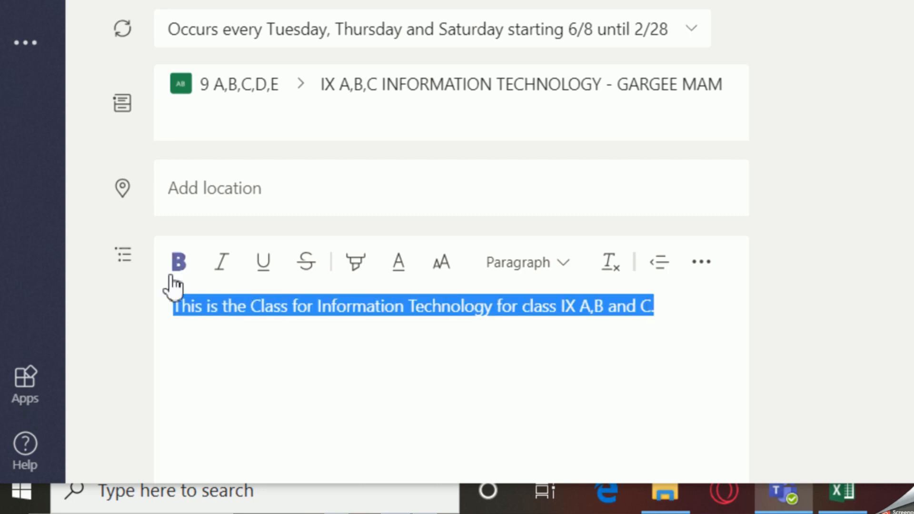
pyautogui.click(183, 263)
pyautogui.click(223, 262)
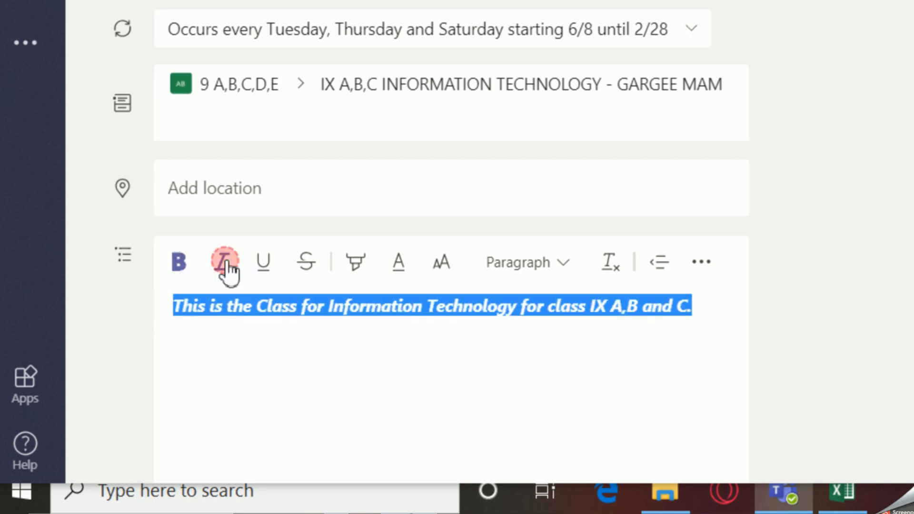
pyautogui.click(445, 277)
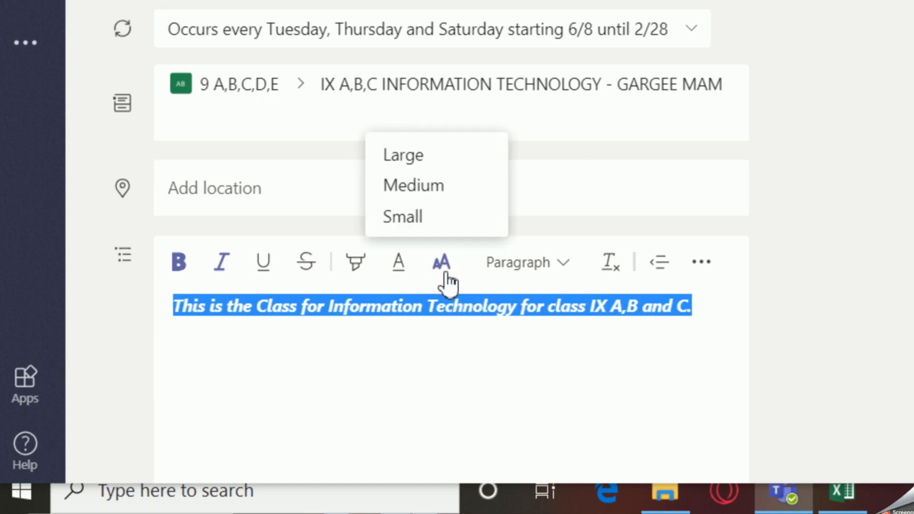
pyautogui.click(431, 187)
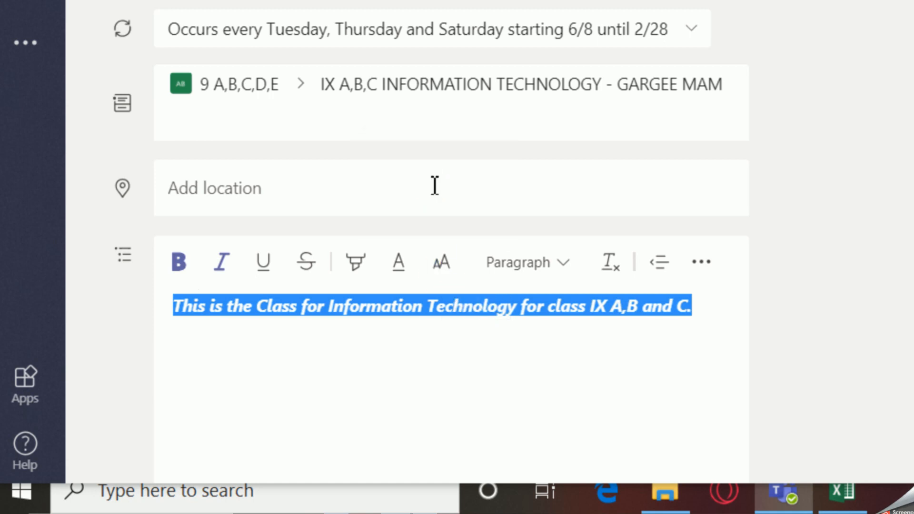
pyautogui.click(442, 265)
pyautogui.click(442, 165)
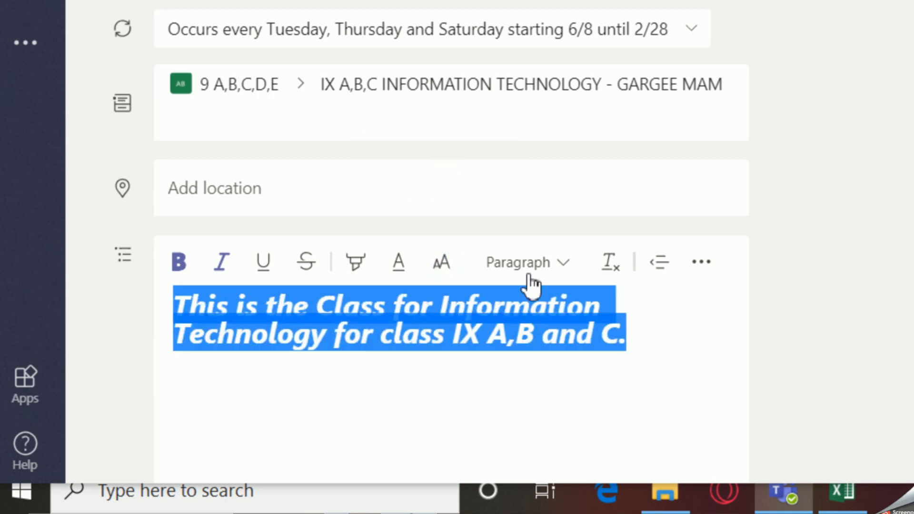
pyautogui.click(653, 328)
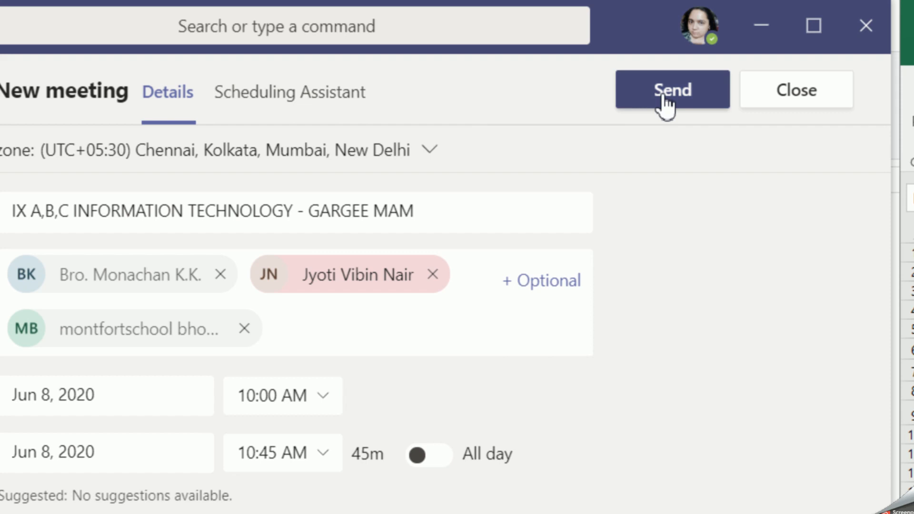
# Send the meeting invitation and show the calendar in Week view in a maximized window
pyautogui.click(667, 102)
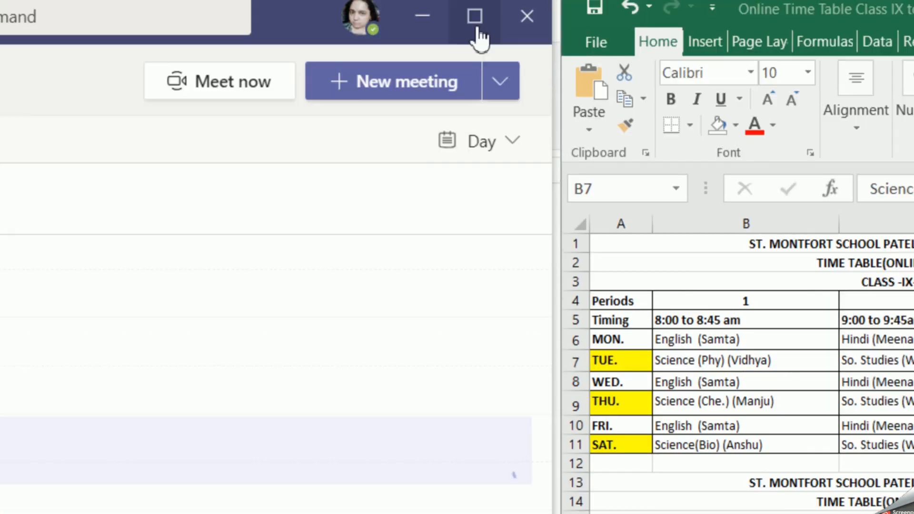
pyautogui.click(475, 17)
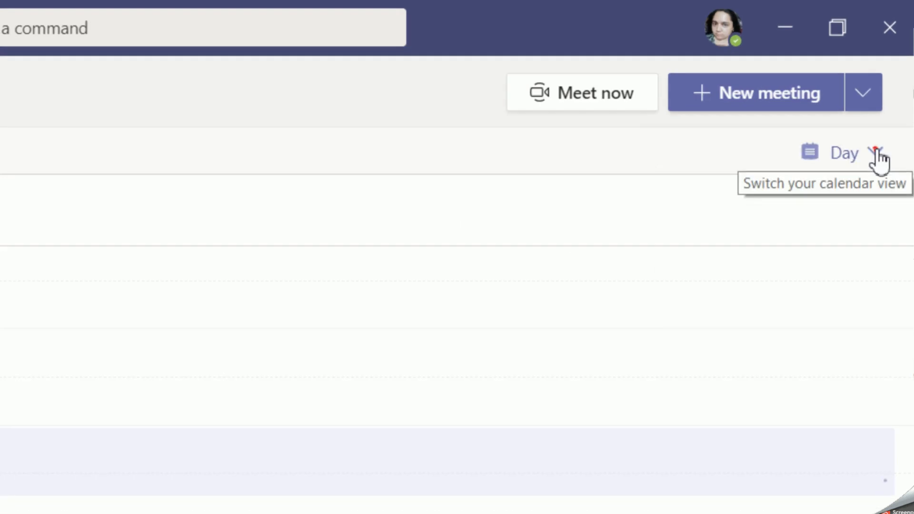
pyautogui.click(876, 153)
pyautogui.click(751, 267)
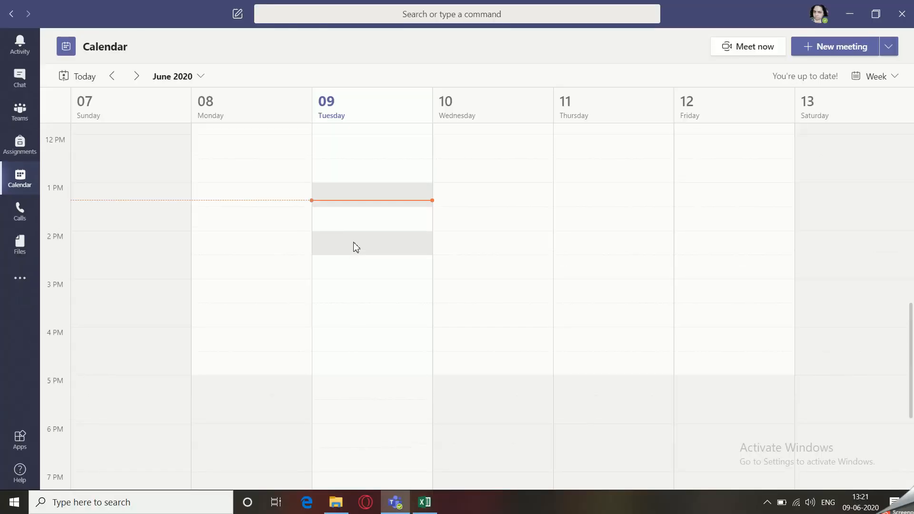
pyautogui.scroll(2, 355, 246)
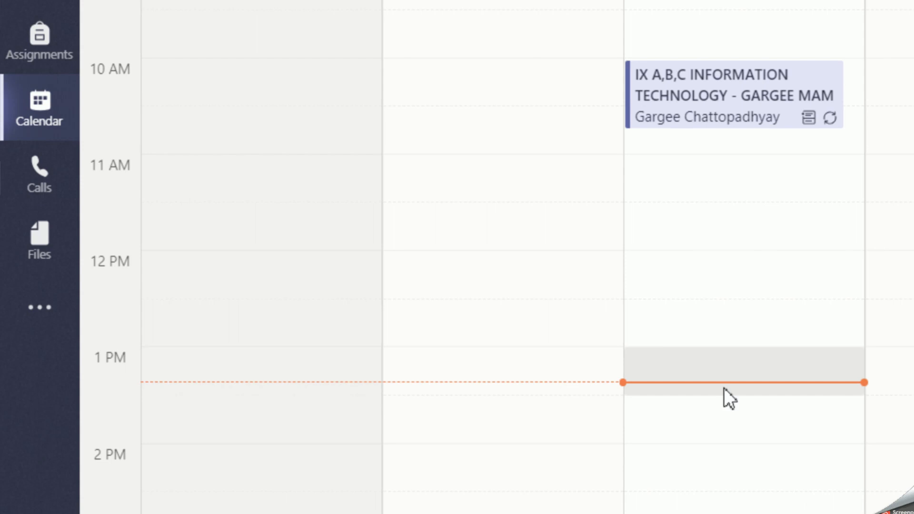
pyautogui.scroll(6, 145, 225)
pyautogui.scroll(-2, 251, 311)
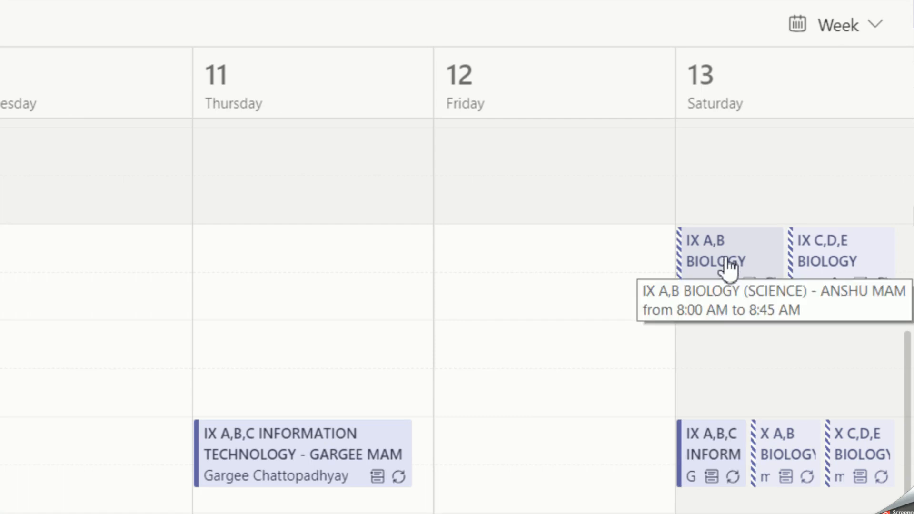
# Decline the entire series of both Saturday 8:00 AM Biology meetings, IX A,B and IX C,D,E
pyautogui.rightClick(726, 261)
pyautogui.moveTo(608, 478)
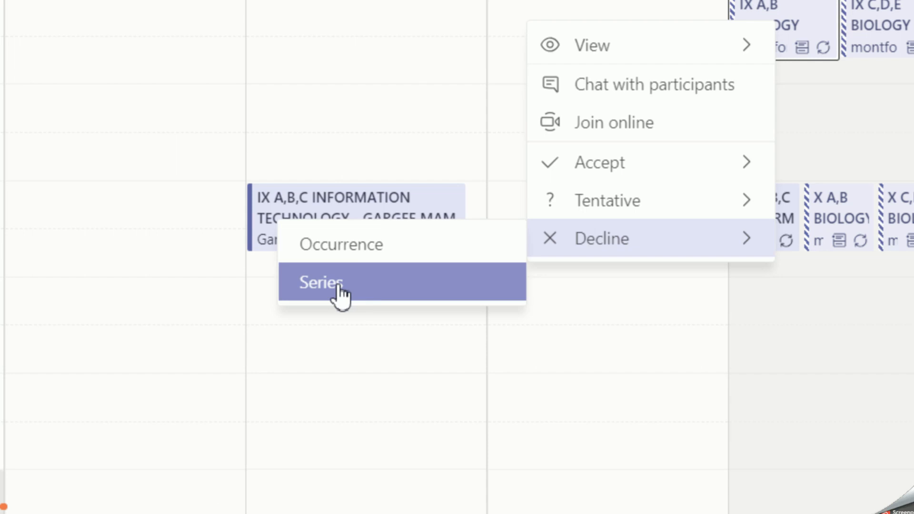
pyautogui.click(340, 291)
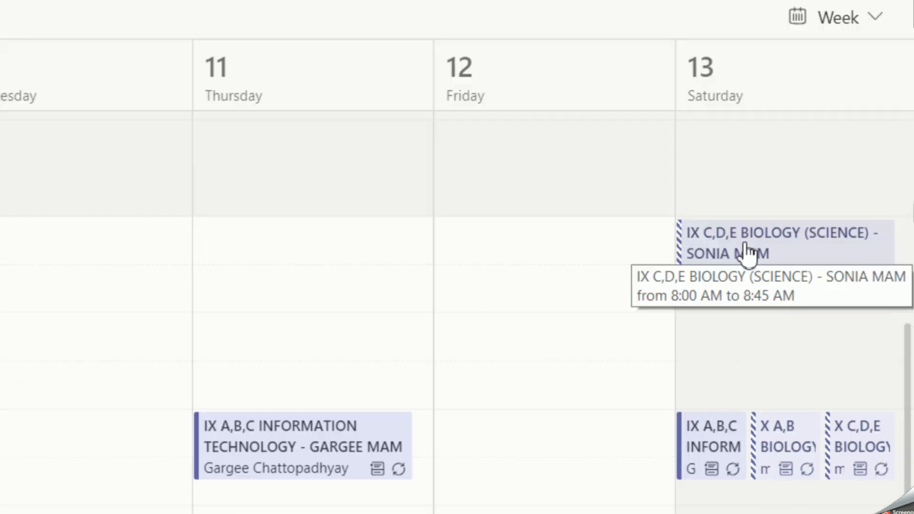
pyautogui.rightClick(745, 251)
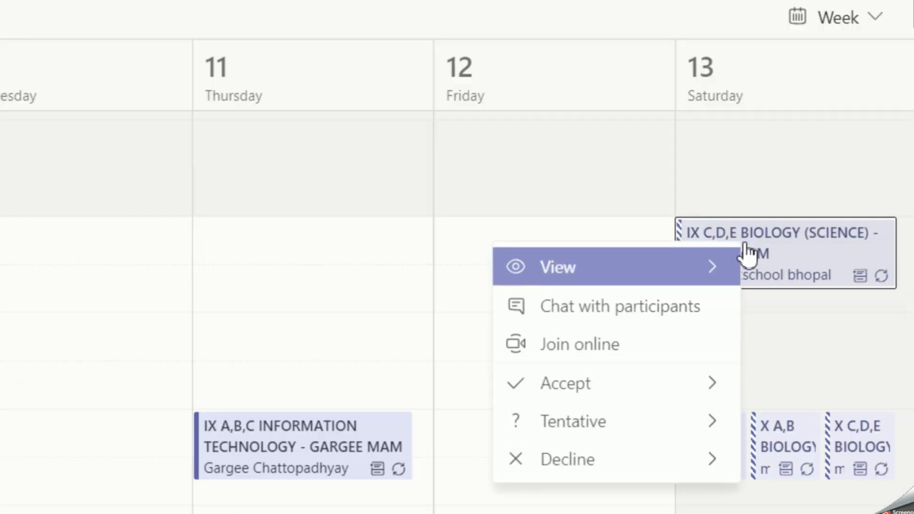
pyautogui.moveTo(589, 464)
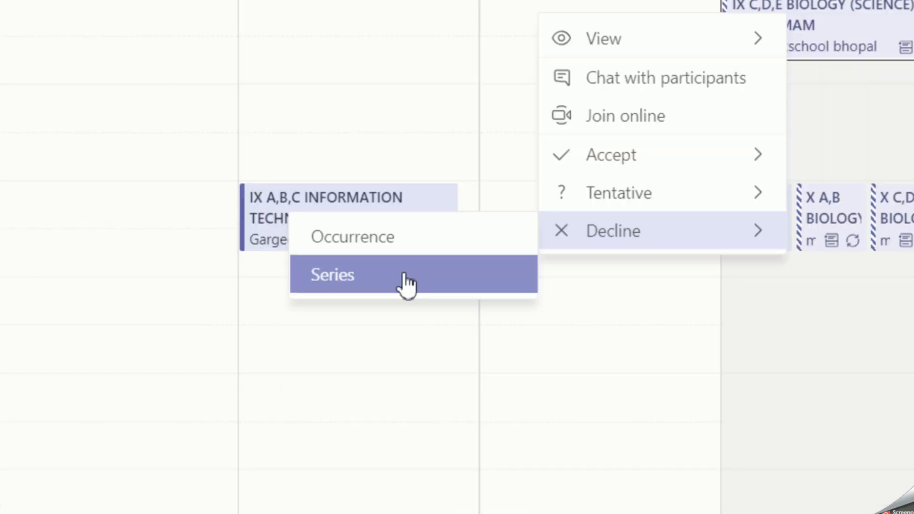
pyautogui.click(357, 501)
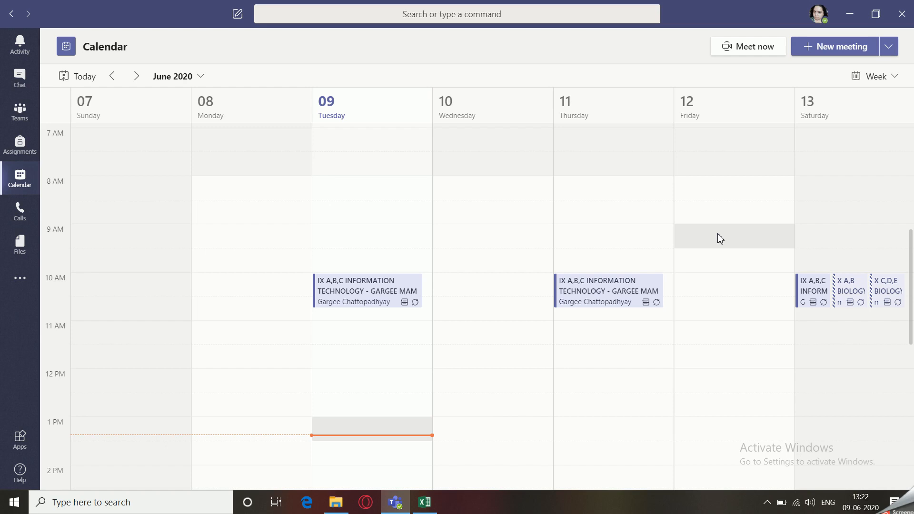
# Open the Tuesday IX A,B,C Information Technology meeting series for editing and go to its meeting options
pyautogui.rightClick(387, 298)
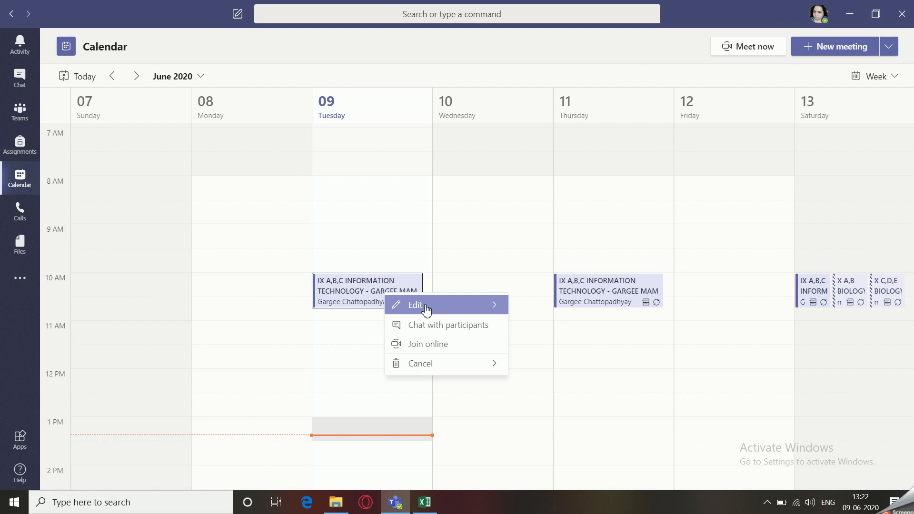
pyautogui.click(498, 310)
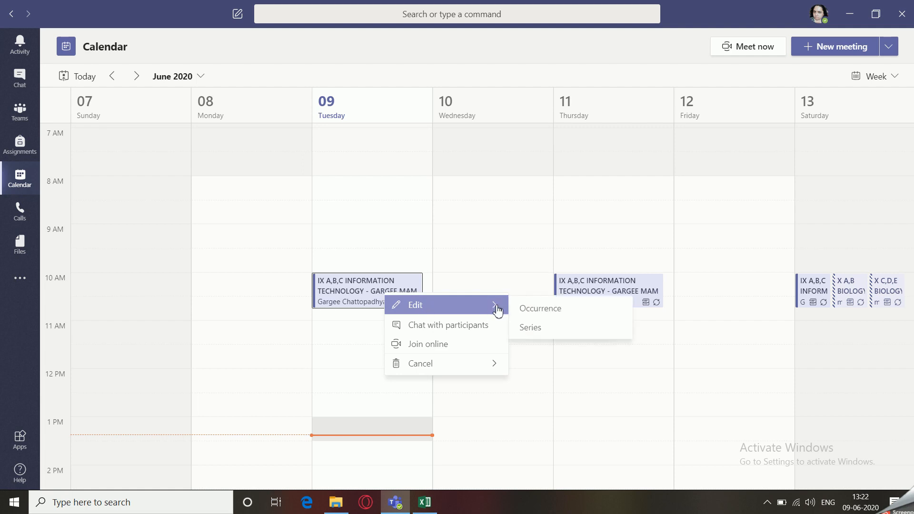
pyautogui.click(544, 328)
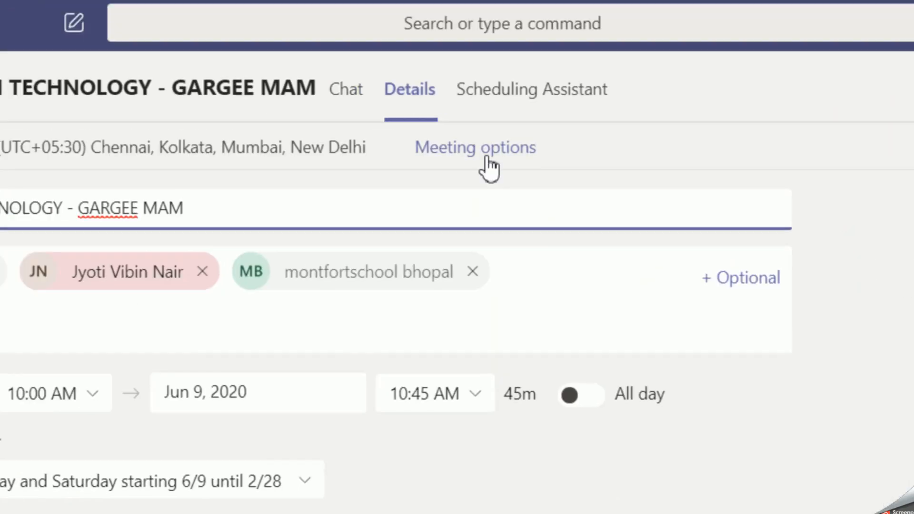
pyautogui.press('super')
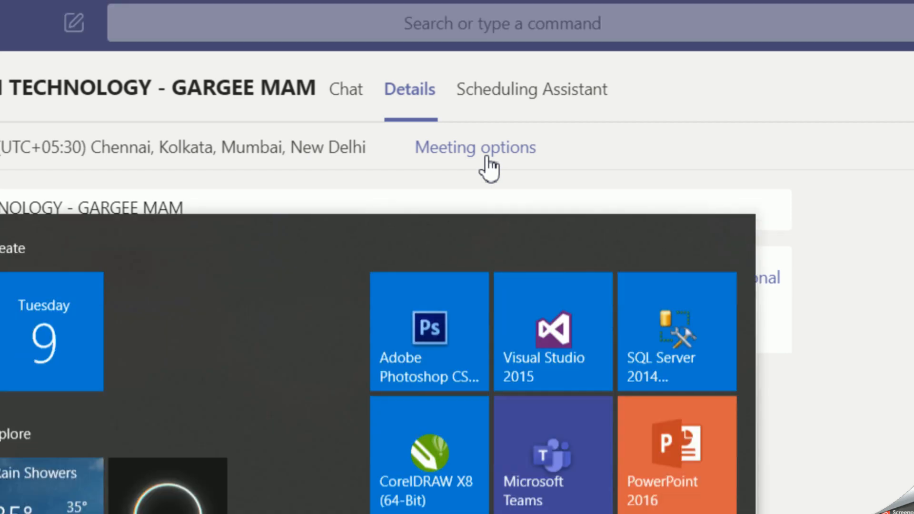
pyautogui.click(609, 155)
pyautogui.click(478, 144)
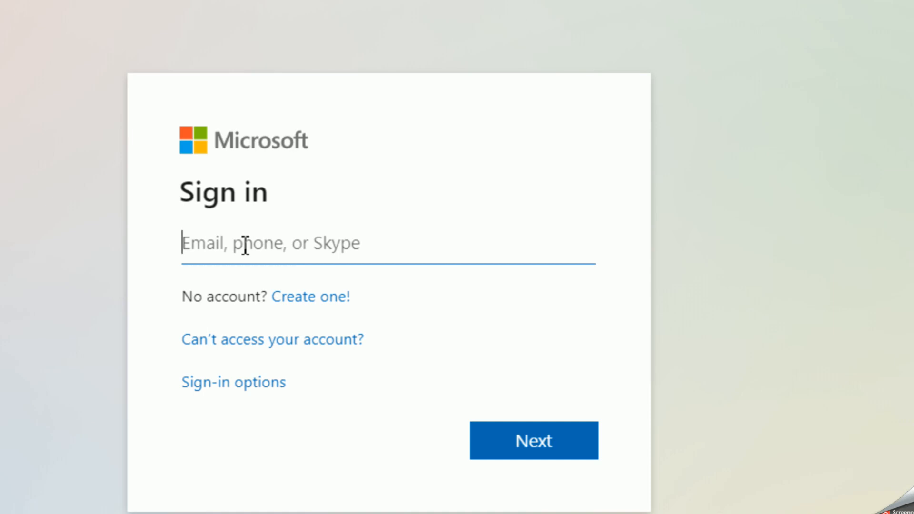
# Enter the account's e-mail address on the Microsoft sign-in page and continue to the password prompt
pyautogui.write('********')
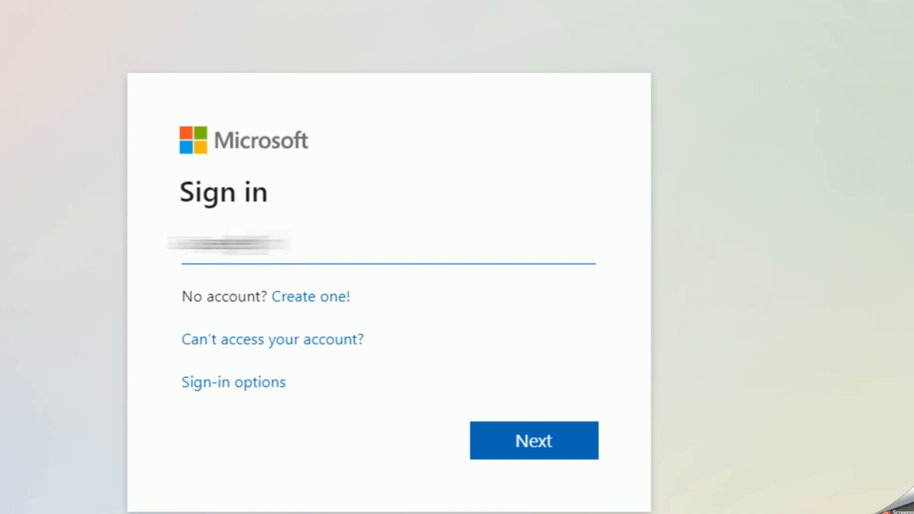
pyautogui.write('*********************')
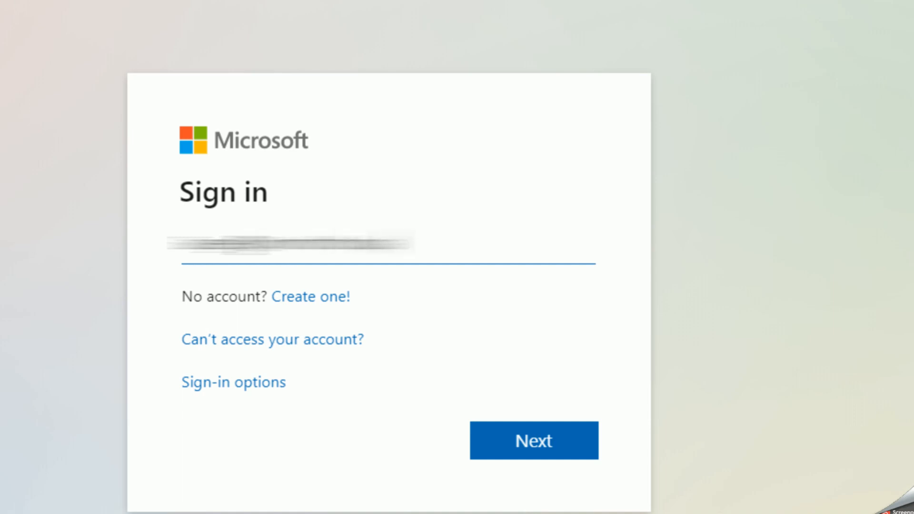
pyautogui.write('*************')
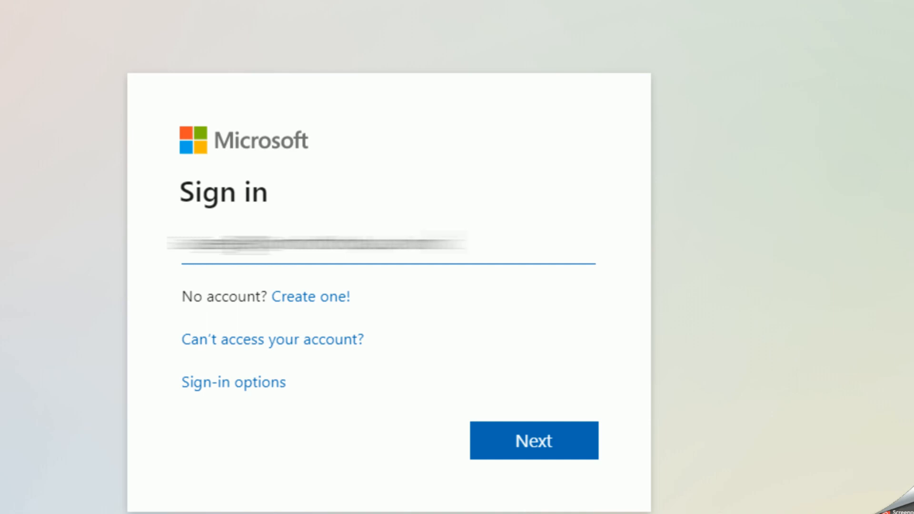
pyautogui.write('*******')
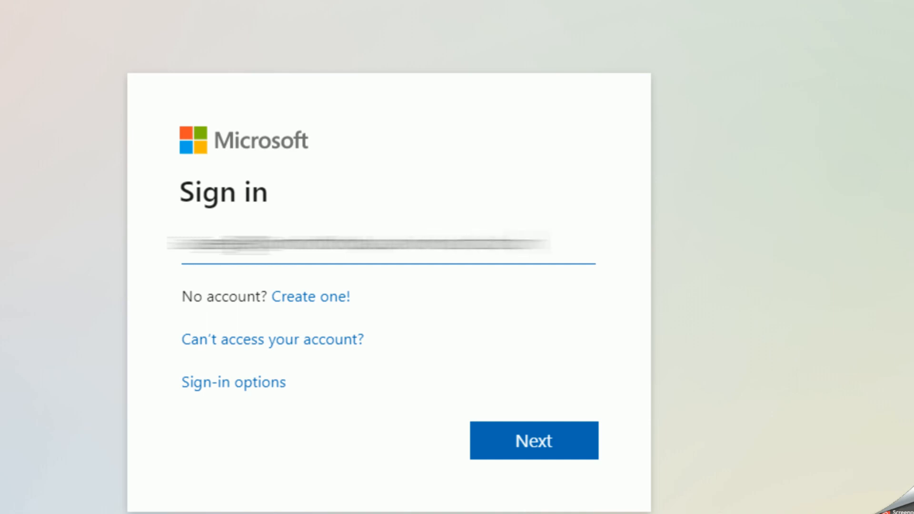
pyautogui.click(533, 442)
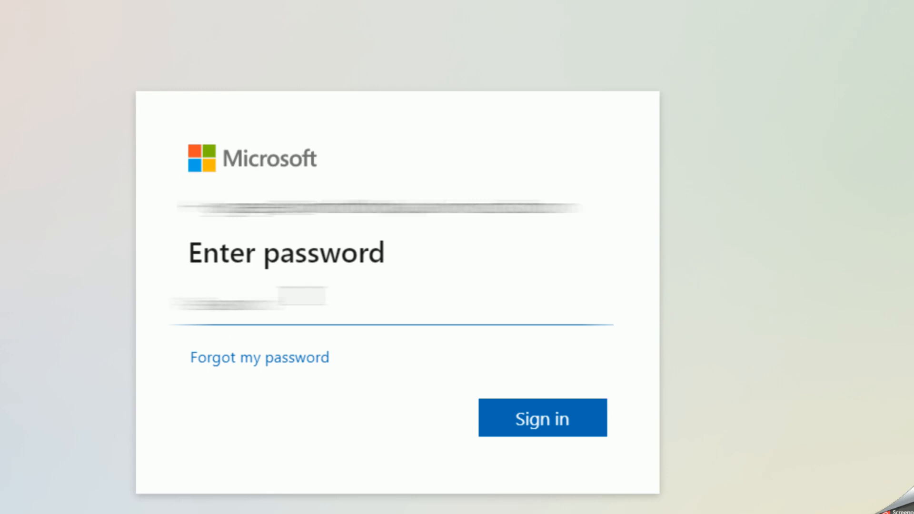
# Sign in with the account password, skipping the additional security information for now and saving the password in the browser
pyautogui.write('********')
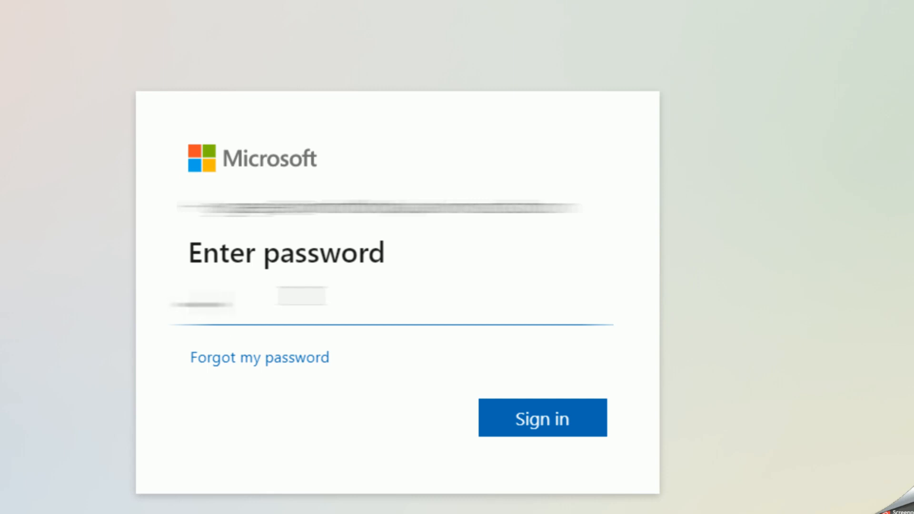
pyautogui.write('***')
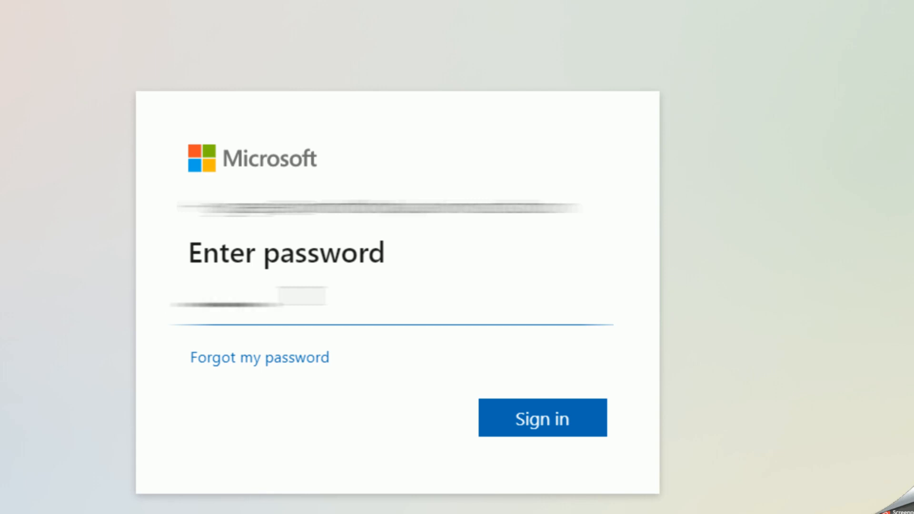
pyautogui.click(548, 433)
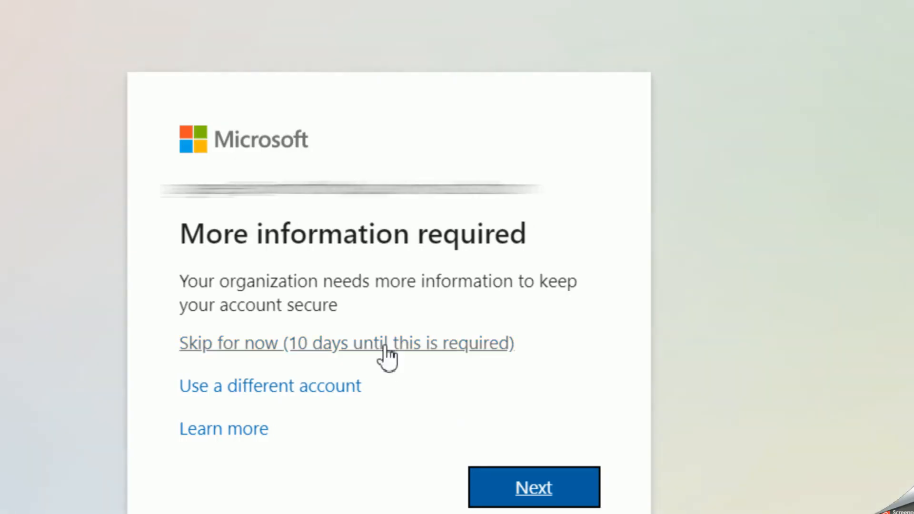
pyautogui.click(384, 347)
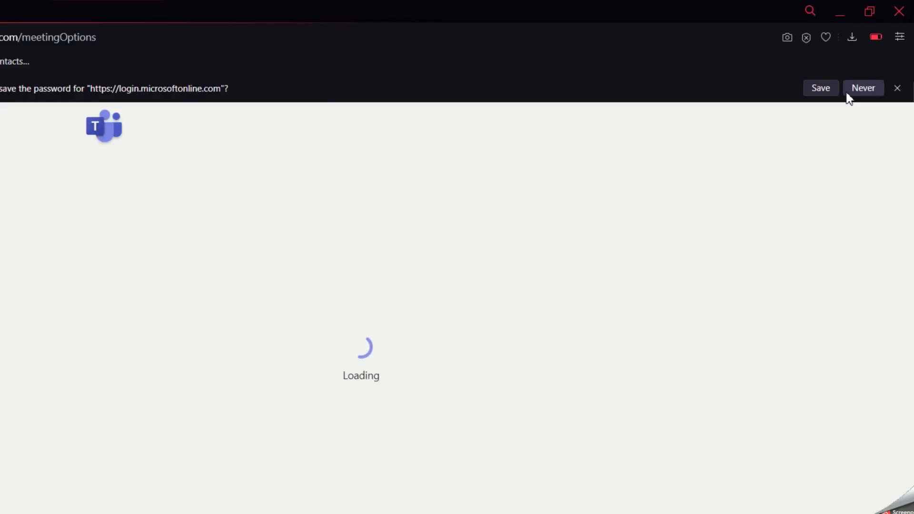
pyautogui.click(823, 90)
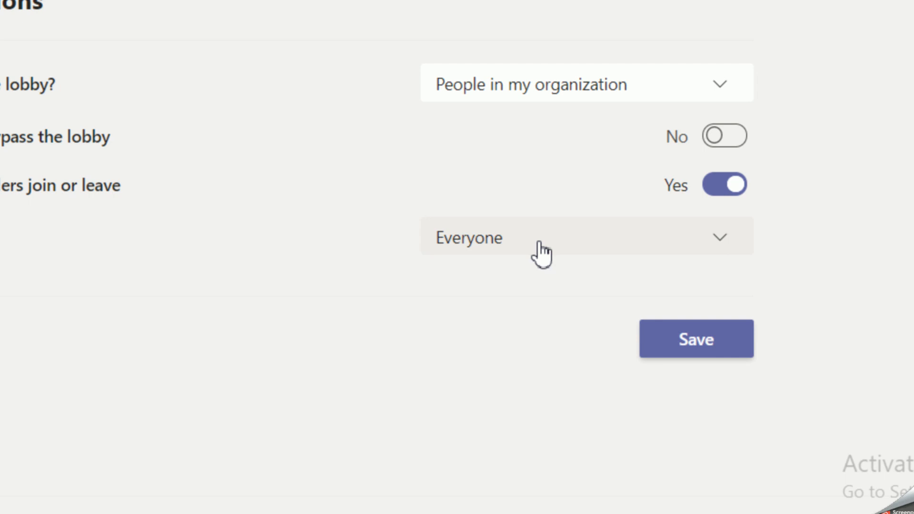
# Set who can present in the meeting to Only me, save the options, and return to Teams to close the meeting details
pyautogui.click(725, 237)
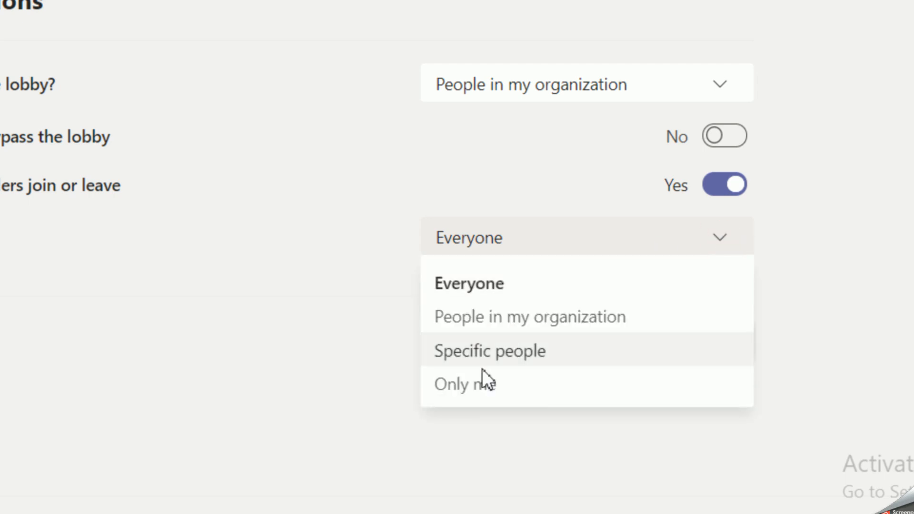
pyautogui.click(474, 389)
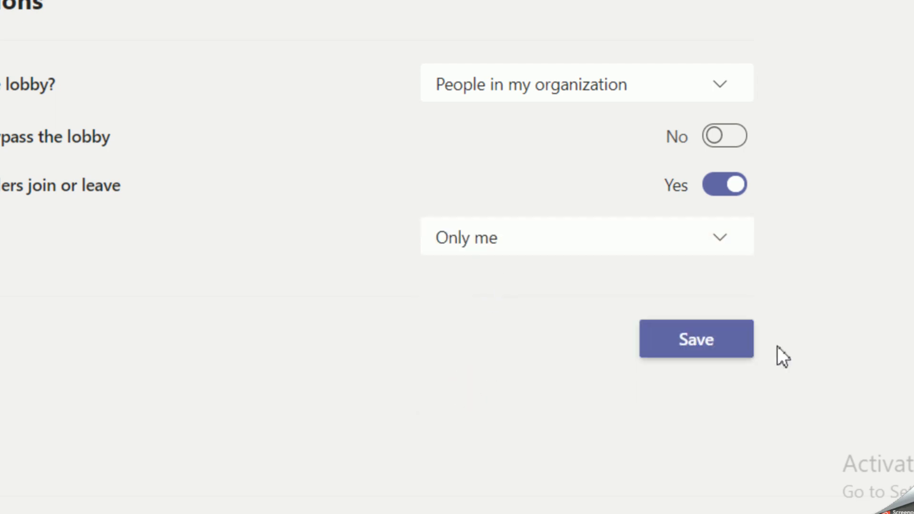
pyautogui.click(709, 345)
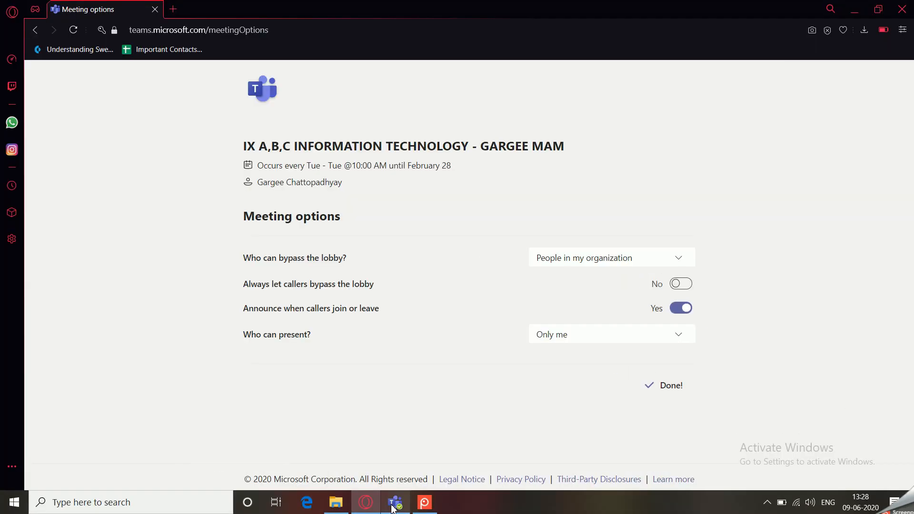
pyautogui.click(393, 506)
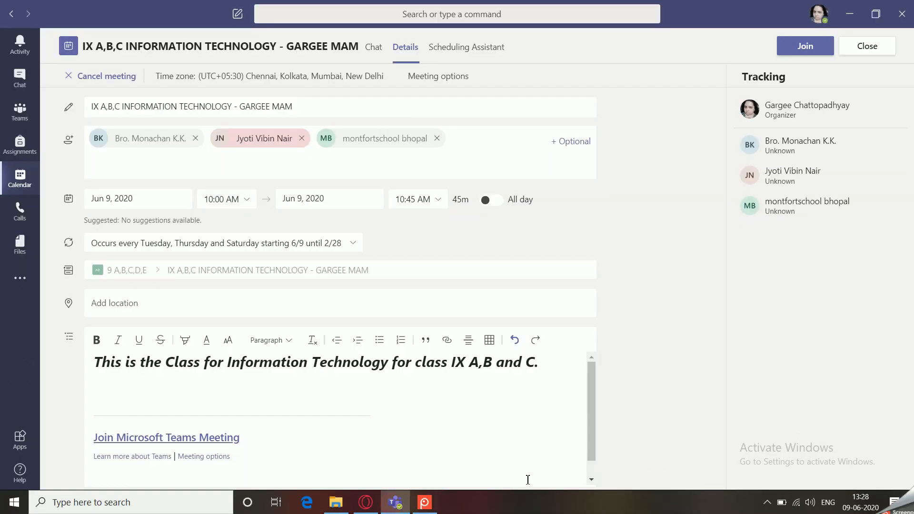
pyautogui.click(868, 46)
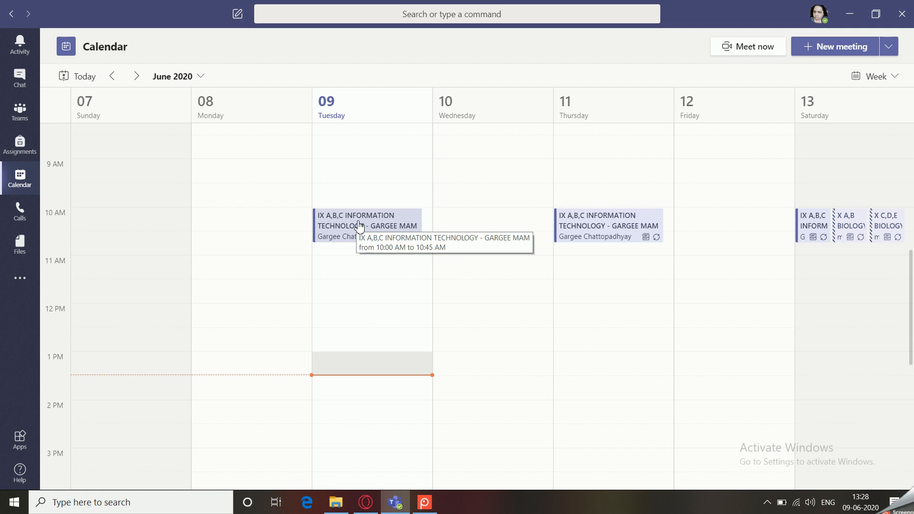
# Open the Tuesday 10:00 AM IX A,B,C Information Technology meeting and join it with camera and microphone off
pyautogui.click(360, 225)
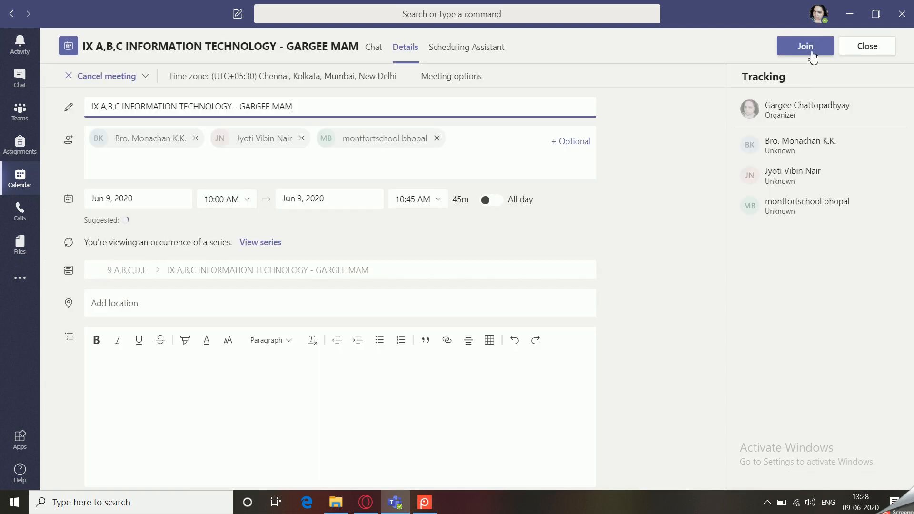
pyautogui.click(812, 53)
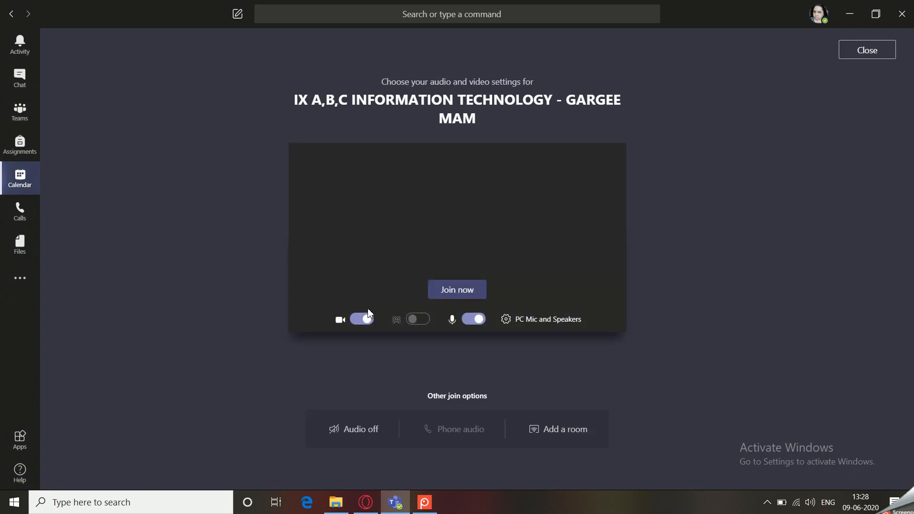
pyautogui.click(367, 318)
pyautogui.click(475, 319)
pyautogui.click(463, 296)
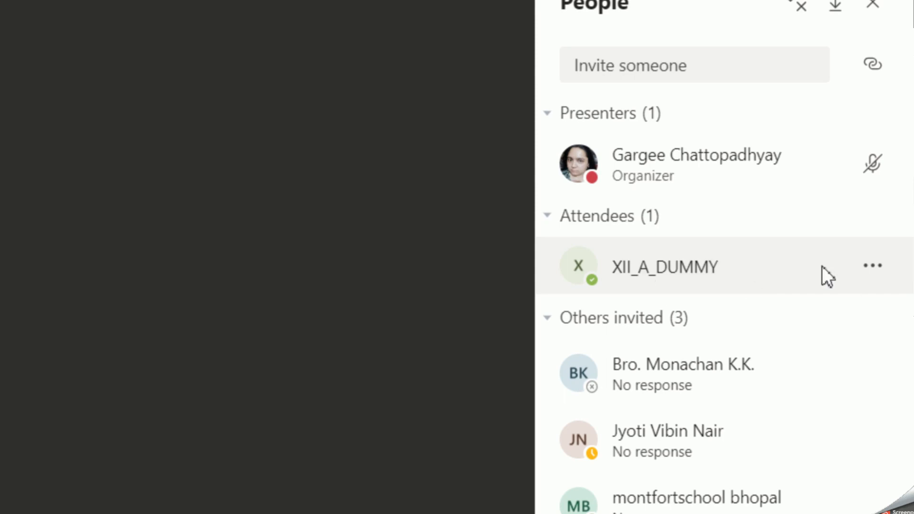
# Examine the participant actions available for the attendee XII_A_DUMMY without applying any
pyautogui.click(881, 267)
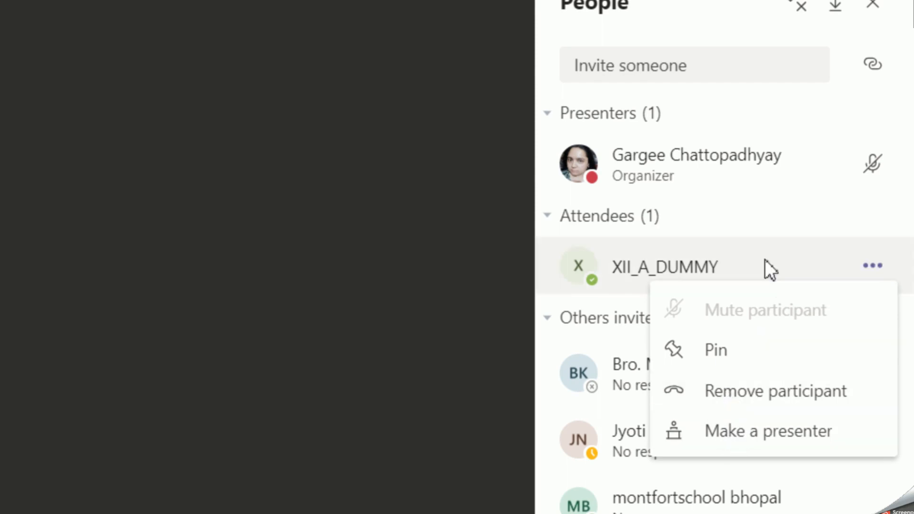
pyautogui.click(786, 270)
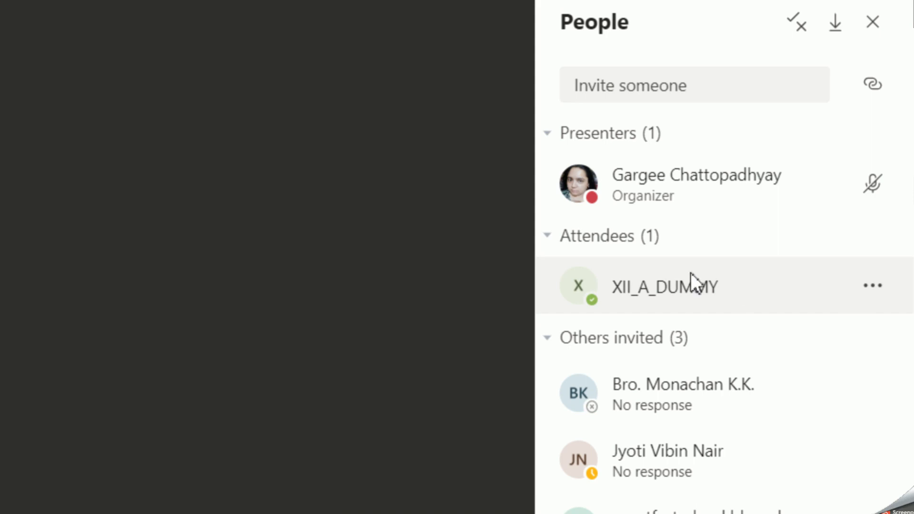
pyautogui.click(873, 288)
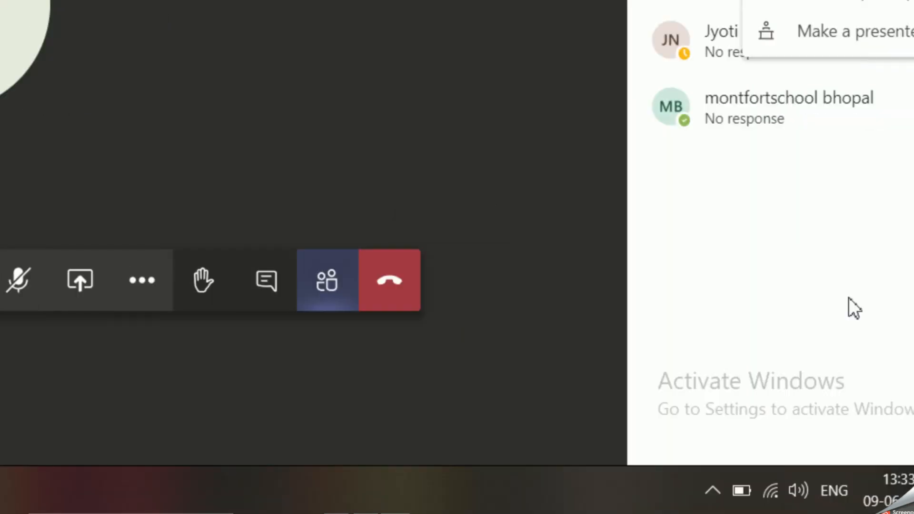
pyautogui.click(849, 297)
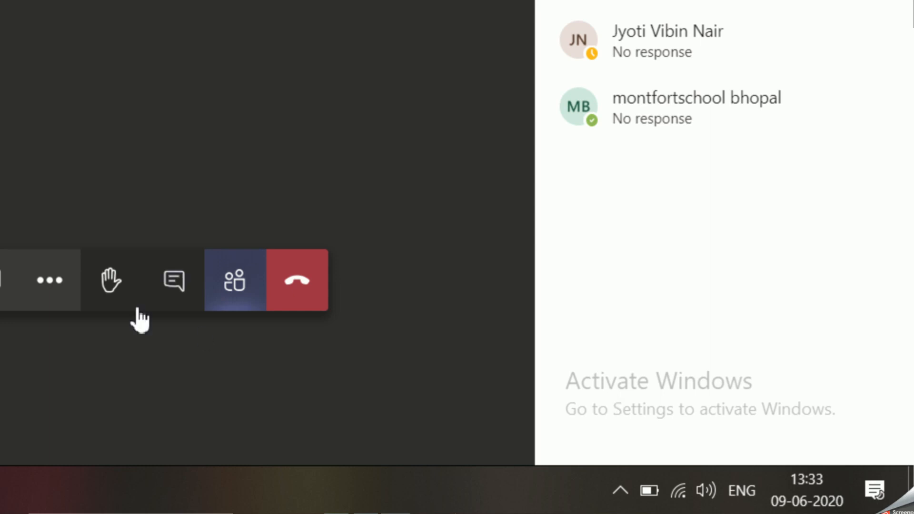
pyautogui.click(612, 485)
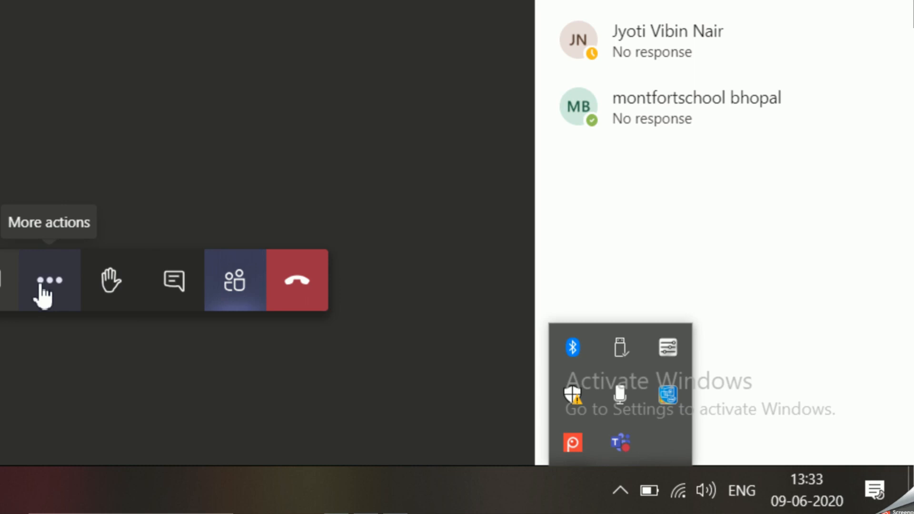
# End the meeting for everyone
pyautogui.click(55, 292)
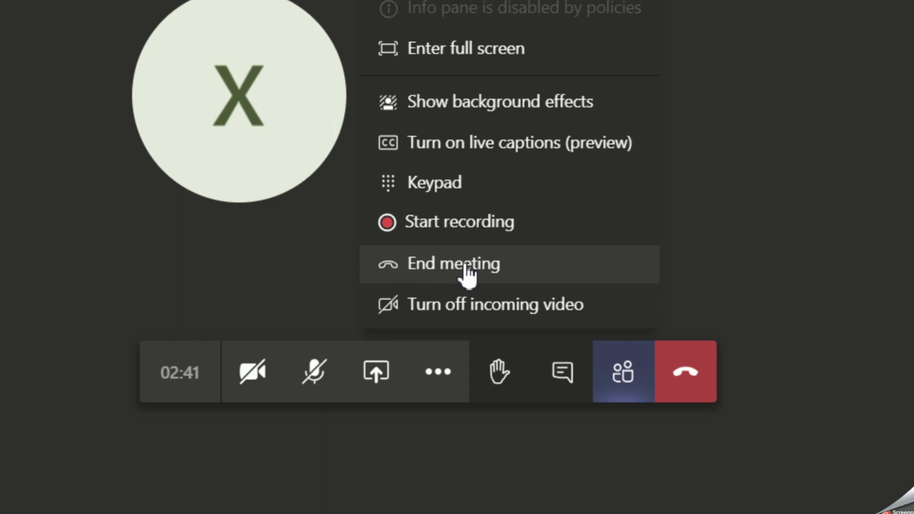
pyautogui.click(439, 263)
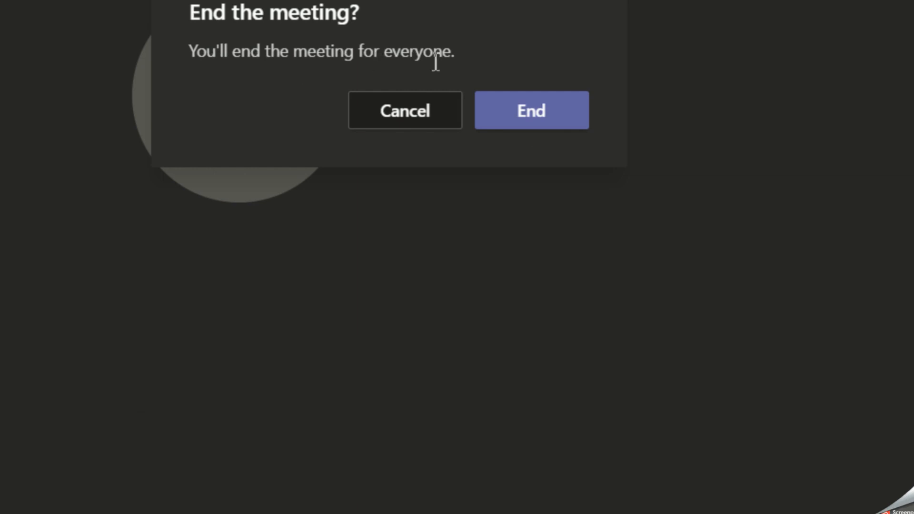
pyautogui.click(555, 119)
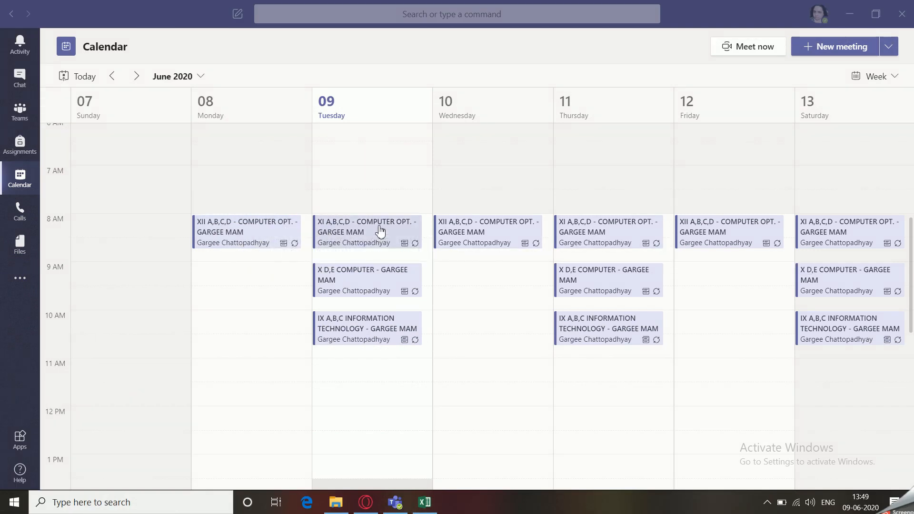
# Open the Monday 8:00 AM XII A,B,C,D Computer Opt. meeting series for editing and review its details and description
pyautogui.rightClick(234, 237)
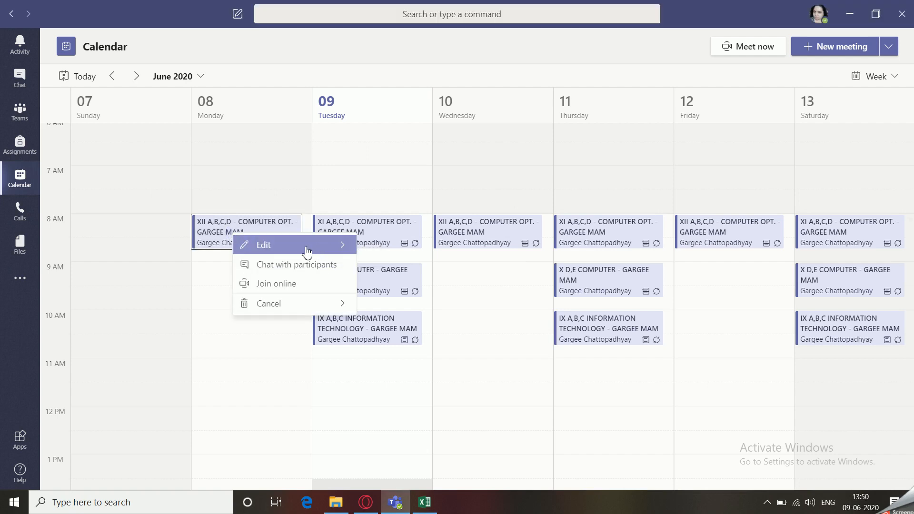
pyautogui.click(343, 245)
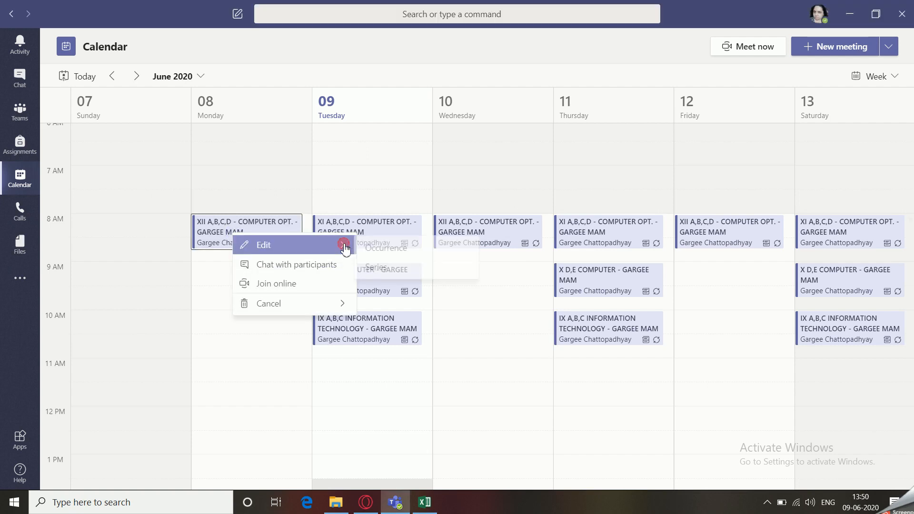
pyautogui.click(379, 270)
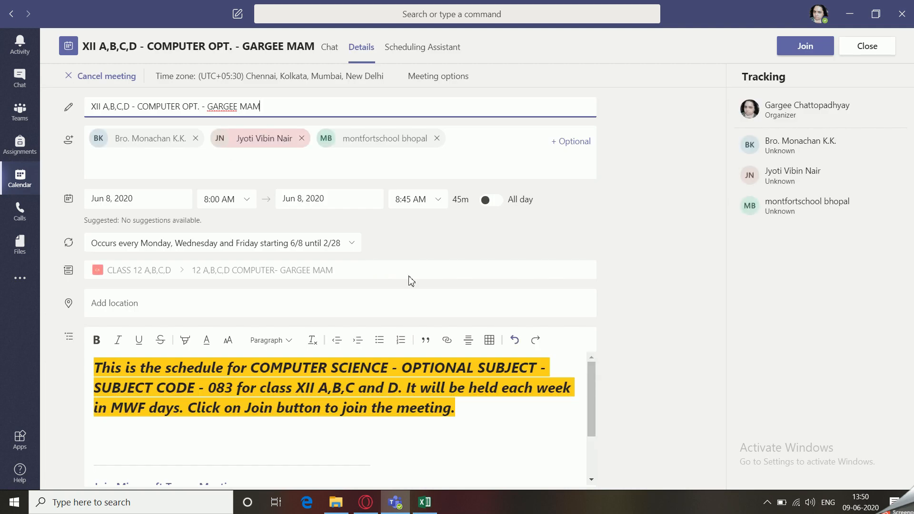
pyautogui.scroll(-2, 406, 418)
pyautogui.scroll(3, 406, 418)
pyautogui.click(474, 413)
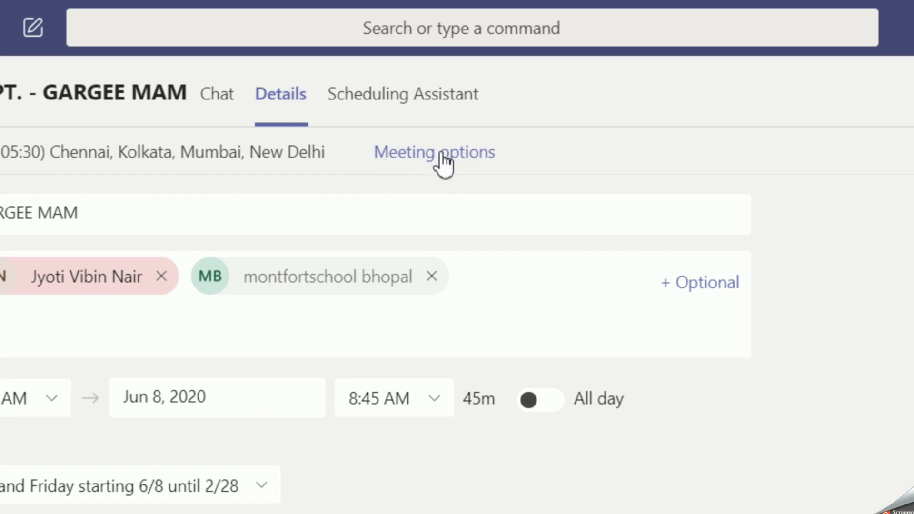
# Check the XII A,B,C,D series' meeting options, keeping Only me as presenter, and close the meeting details in Teams
pyautogui.click(442, 155)
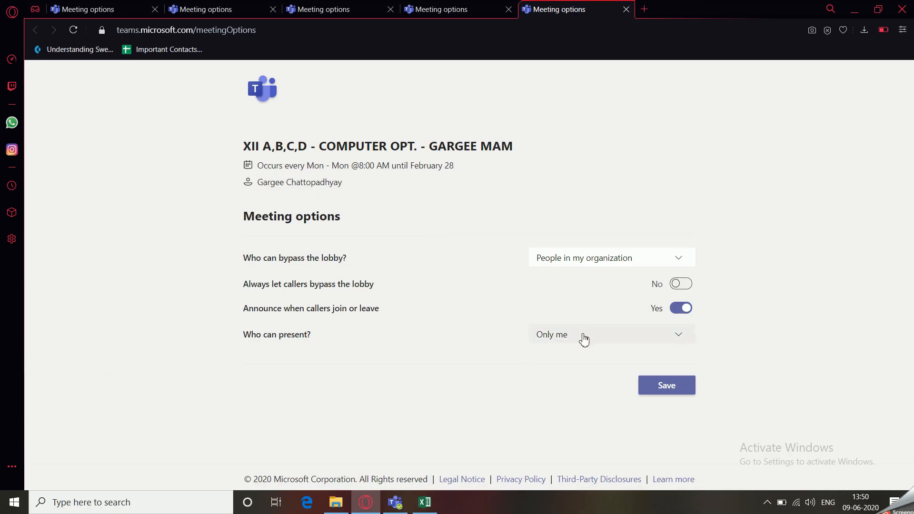
pyautogui.click(585, 338)
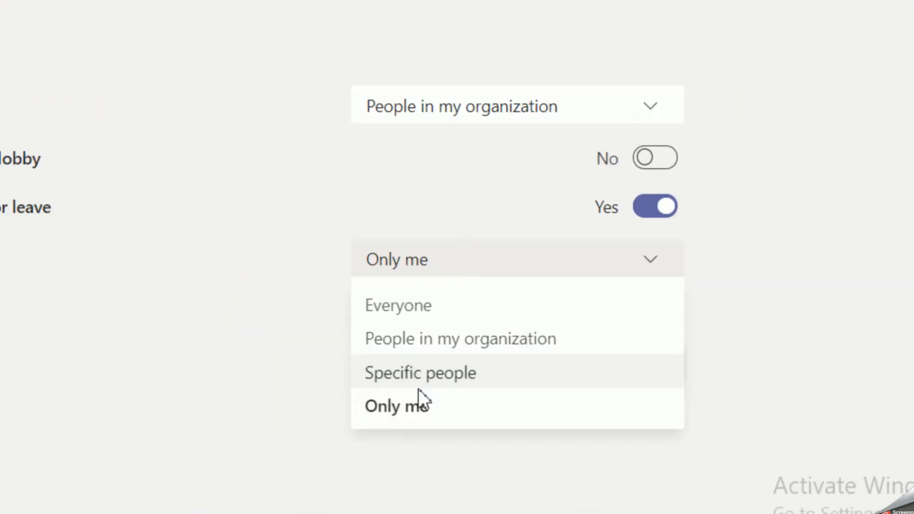
pyautogui.click(418, 408)
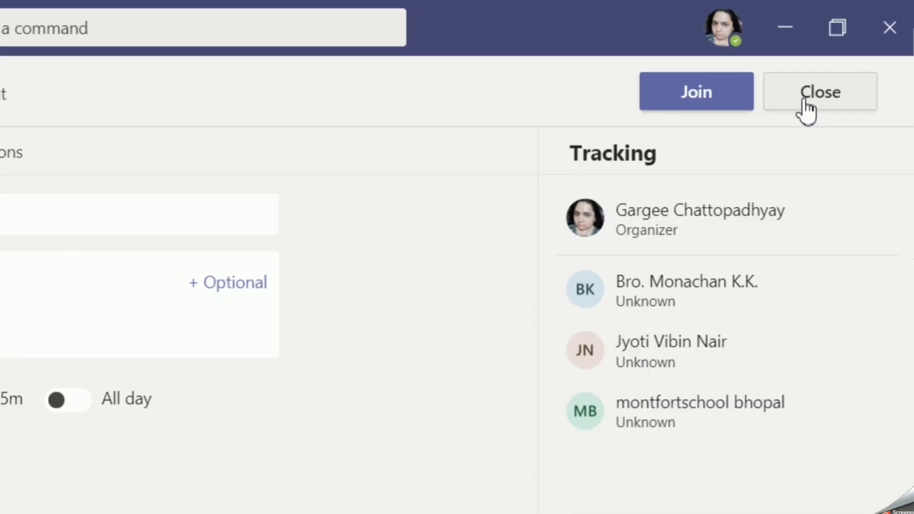
pyautogui.click(860, 56)
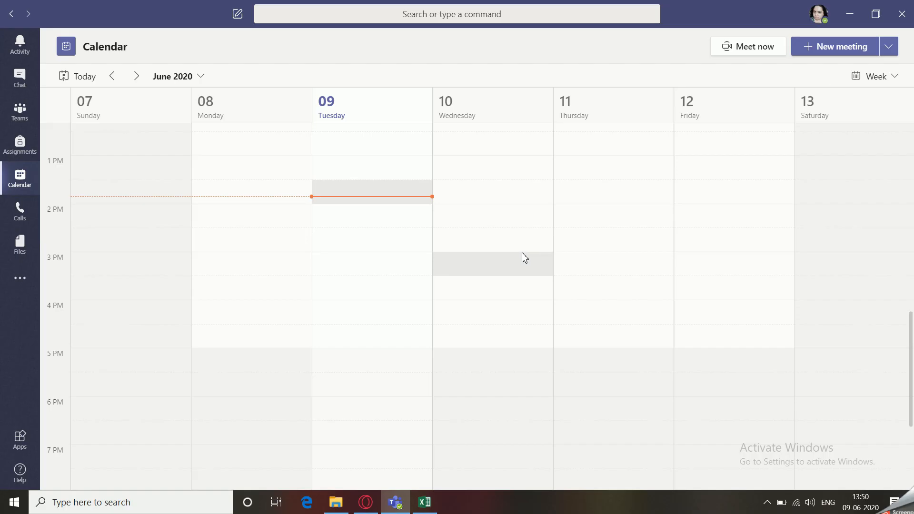
# Review the recurring class meetings in the calendar from the current week through June 28–July 4, and return to the current week
pyautogui.scroll(6, 524, 257)
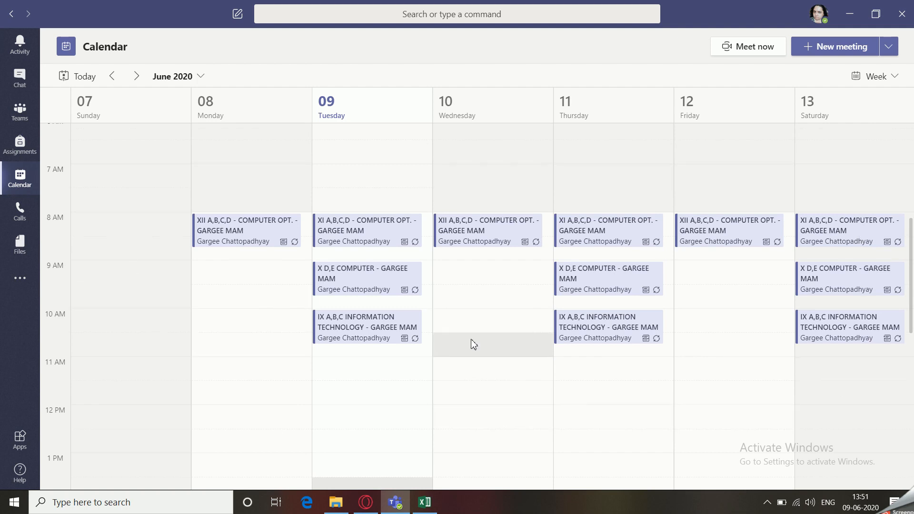
pyautogui.click(137, 76)
pyautogui.click(138, 77)
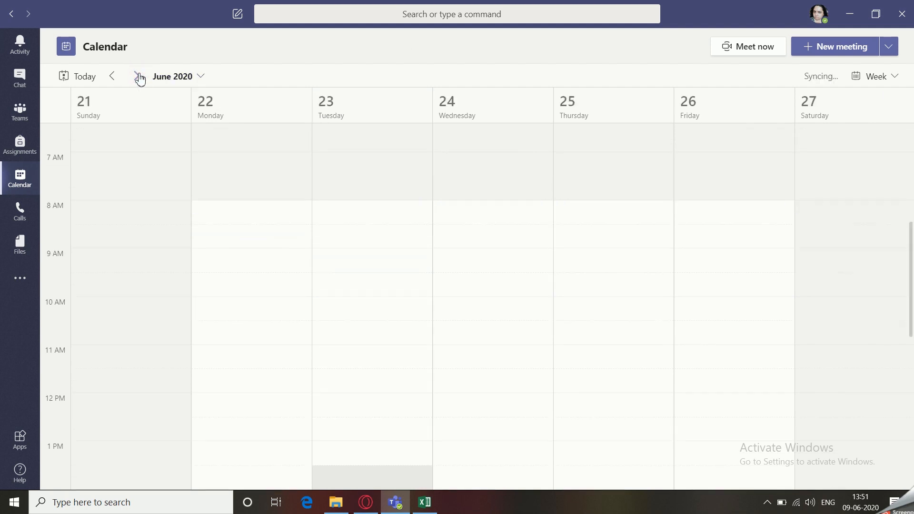
pyautogui.click(138, 76)
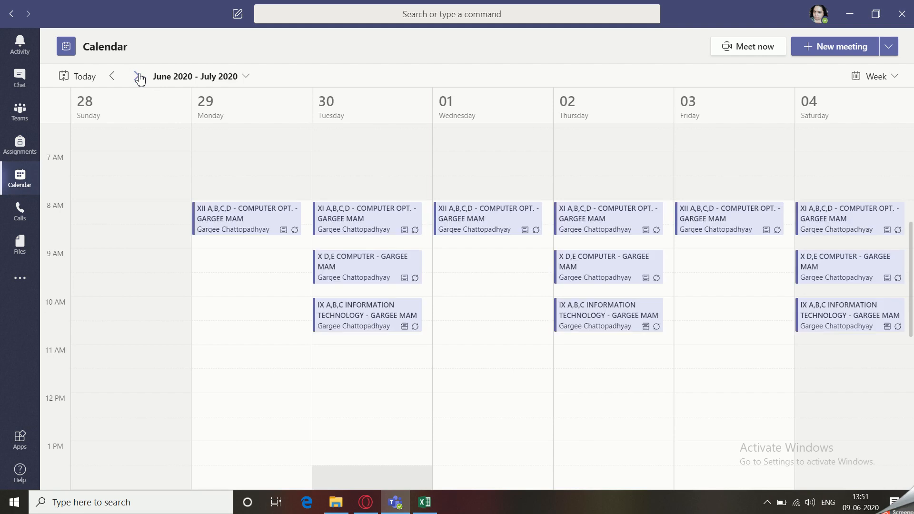
pyautogui.click(109, 77)
pyautogui.click(110, 76)
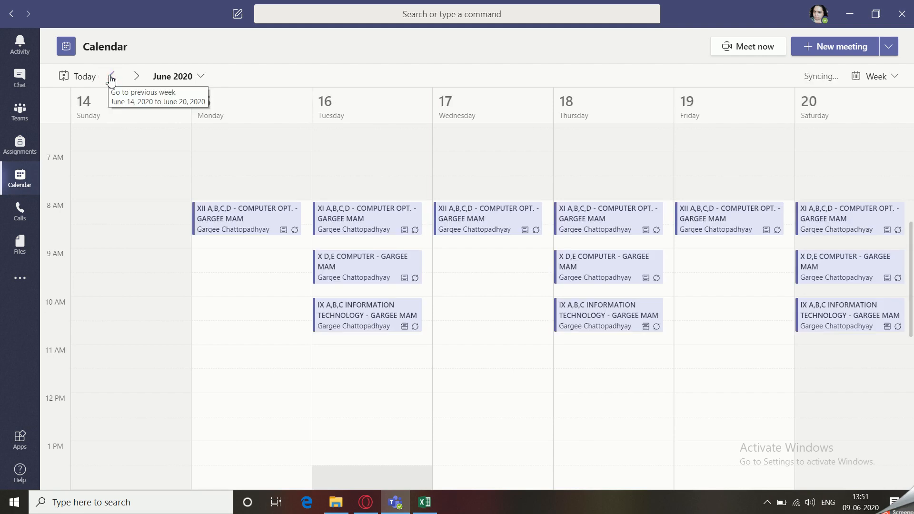
pyautogui.click(109, 76)
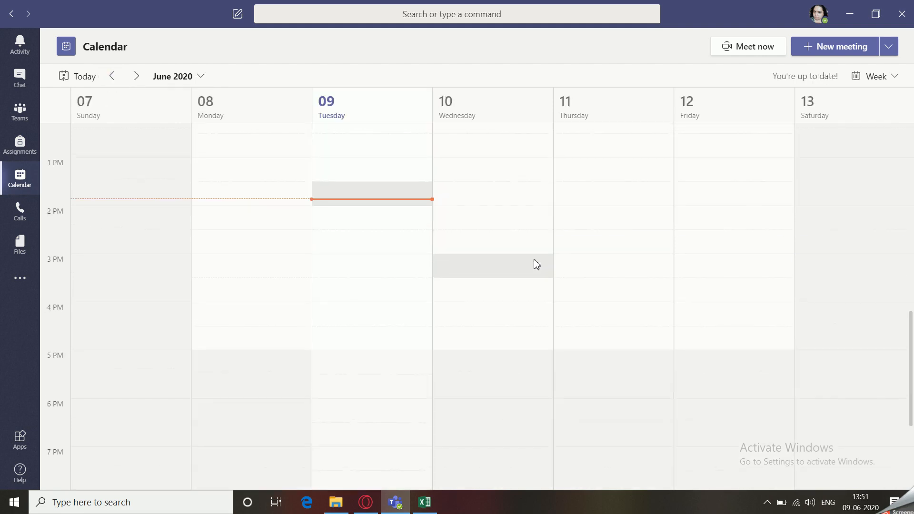
pyautogui.scroll(5, 537, 264)
pyautogui.scroll(1, 537, 264)
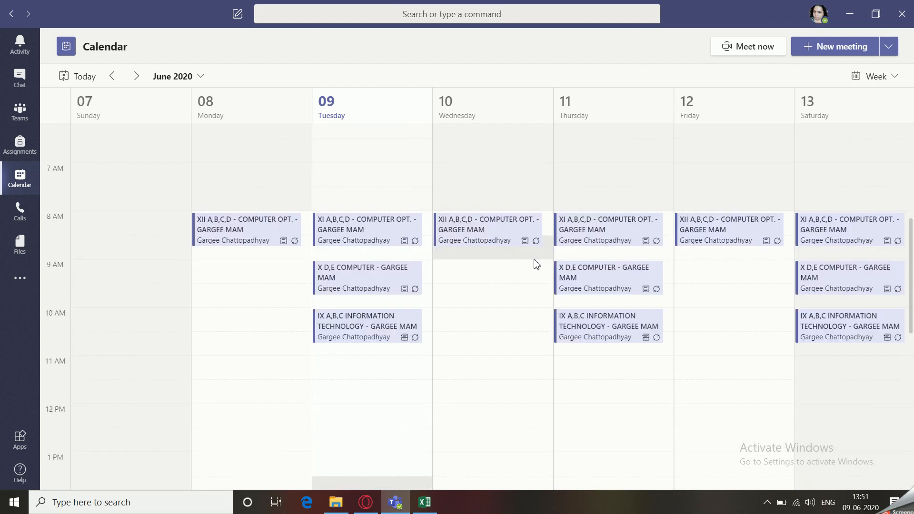